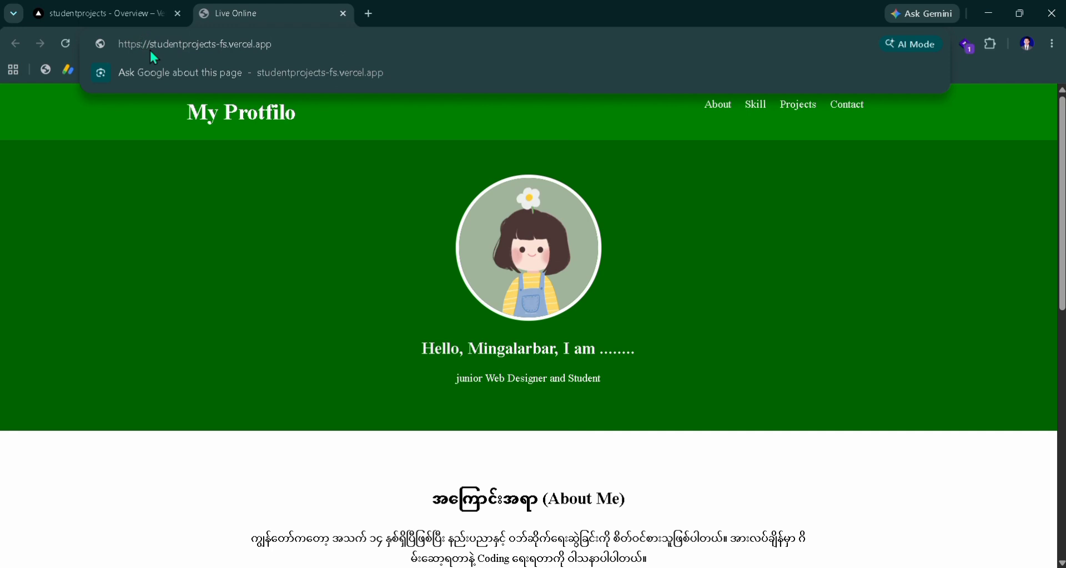
Load the deployed portfolio site at studentprojects-fs.vercel.app
{"action": "left_click_drag", "start_coordinate": [150, 45], "coordinate": [280, 44]}
{"action": "left_click", "coordinate": [281, 43]}
{"action": "key", "text": "Return"}
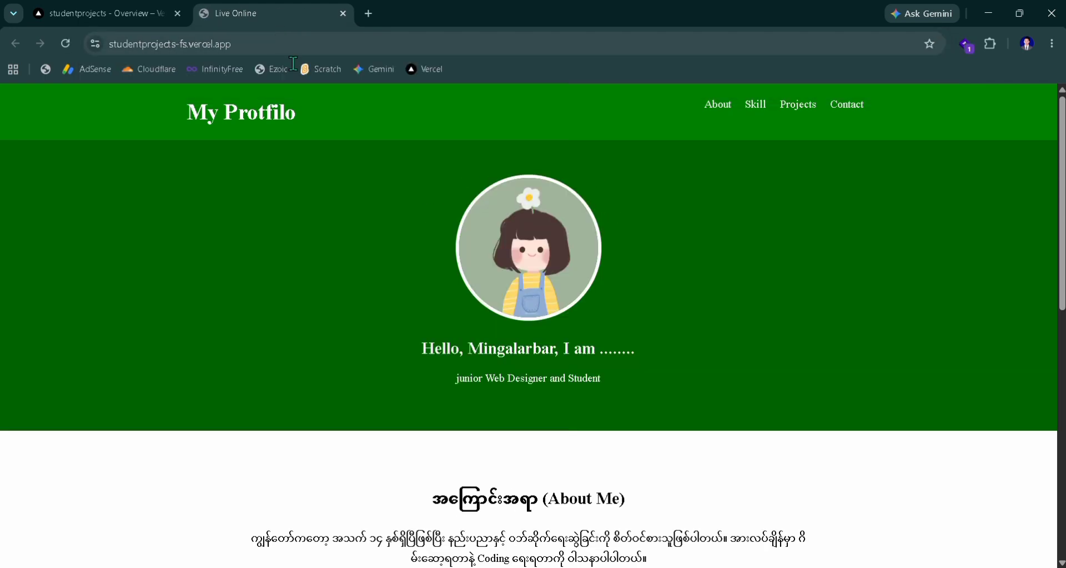
Review the live portfolio page from its header through the About Me, Skills, Project and Contact sections
{"action": "scroll", "coordinate": [360, 245], "scroll_direction": "down", "scroll_amount": 7}
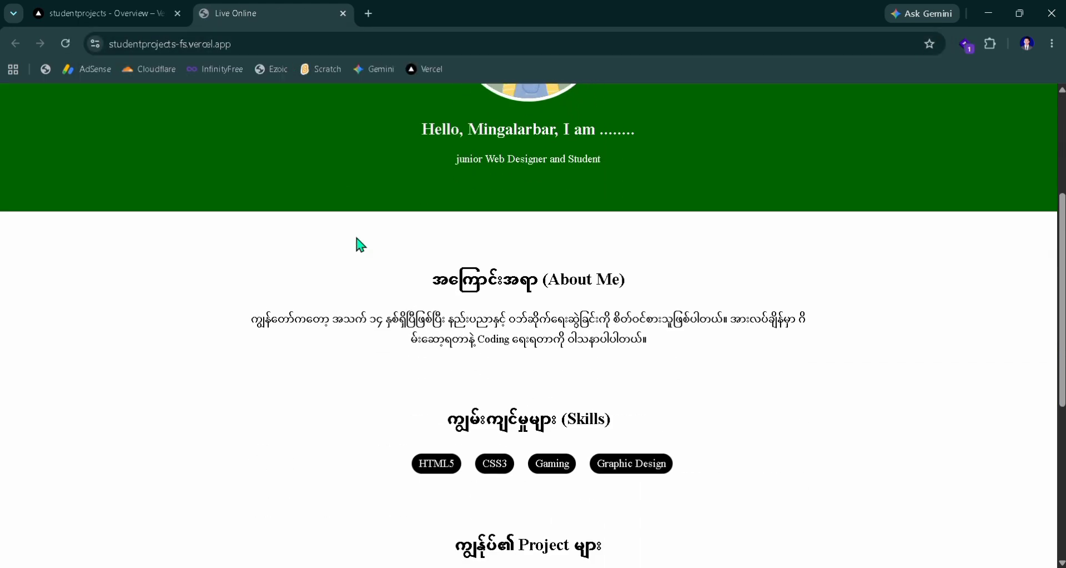
{"action": "scroll", "coordinate": [357, 239], "scroll_direction": "down", "scroll_amount": 3}
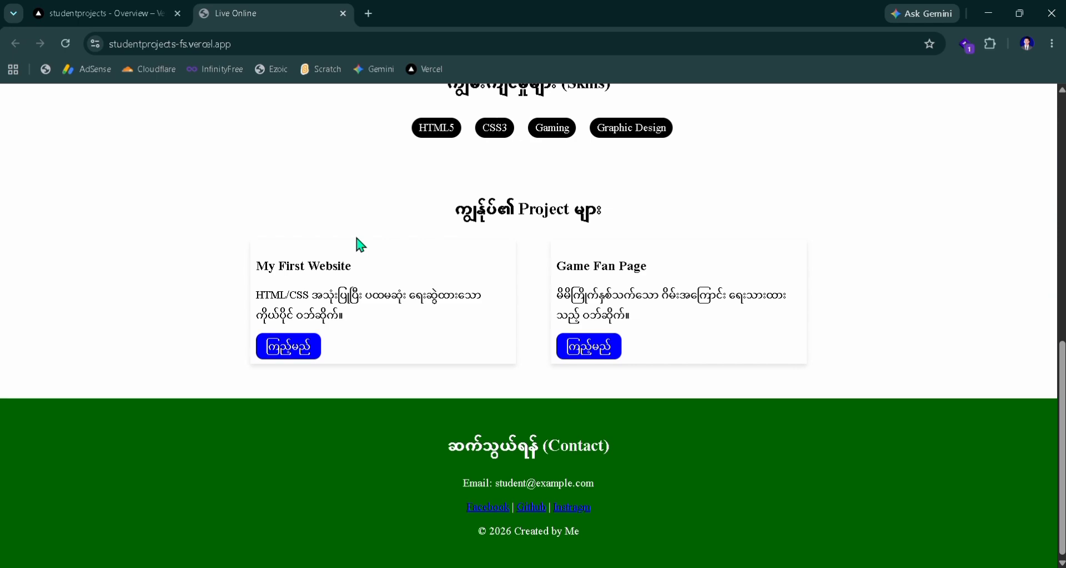
{"action": "scroll", "coordinate": [357, 239], "scroll_direction": "up", "scroll_amount": 10}
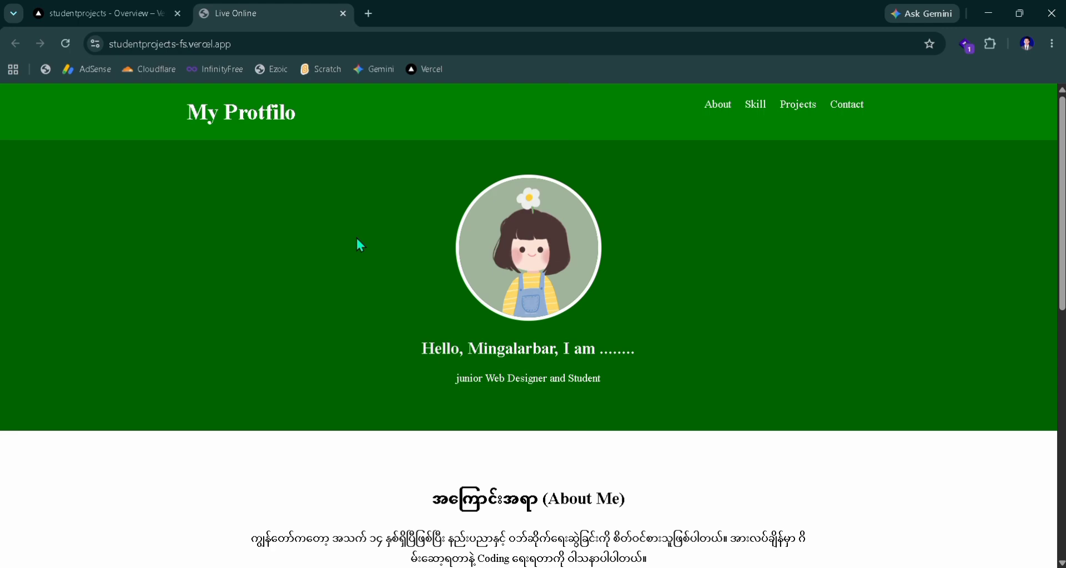
{"action": "scroll", "coordinate": [334, 287], "scroll_direction": "down", "scroll_amount": 4}
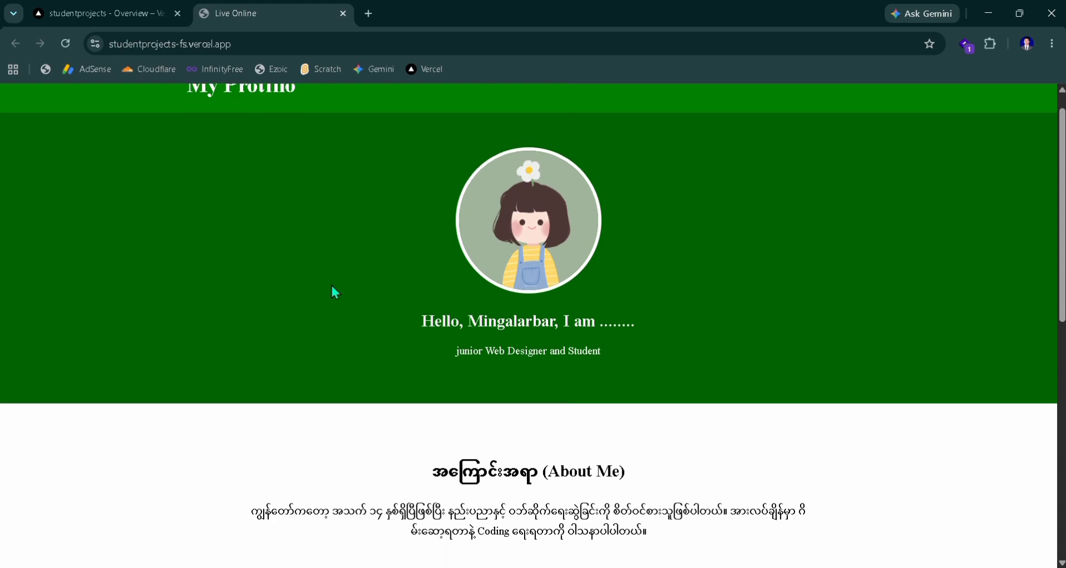
{"action": "scroll", "coordinate": [336, 293], "scroll_direction": "down", "scroll_amount": 6}
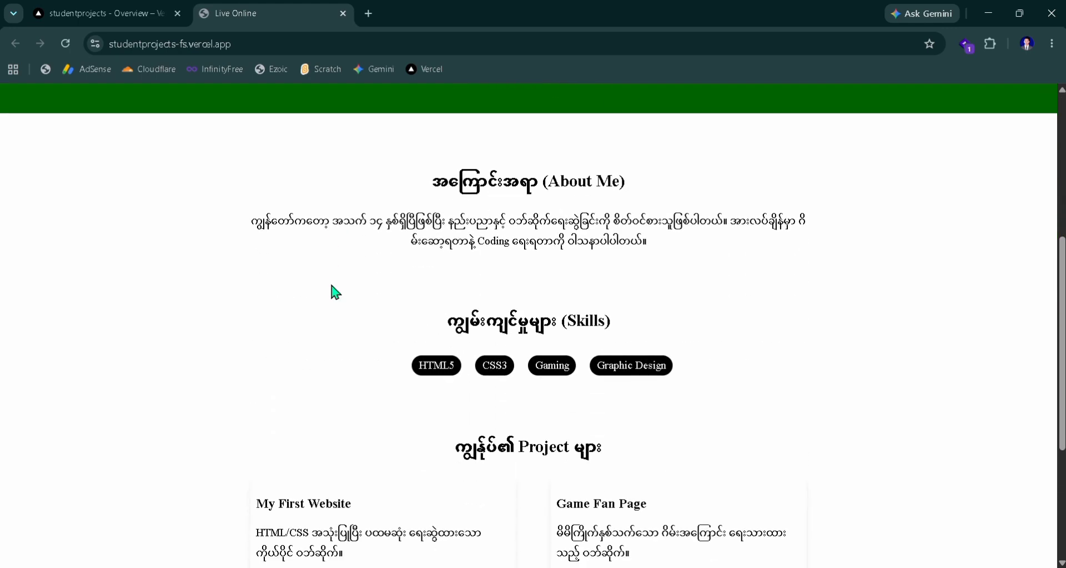
{"action": "scroll", "coordinate": [335, 292], "scroll_direction": "up", "scroll_amount": 10}
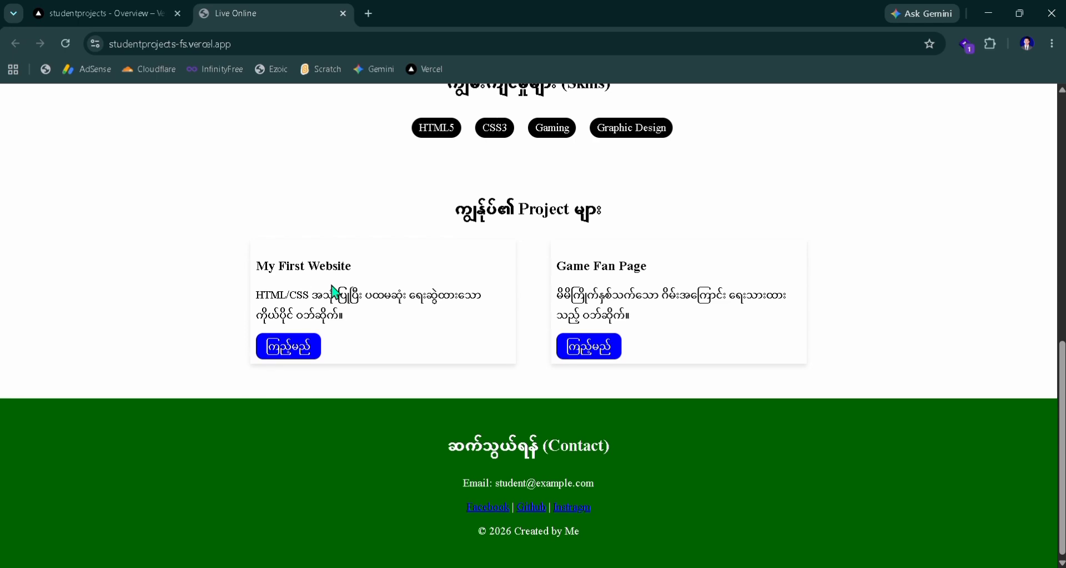
{"action": "scroll", "coordinate": [331, 287], "scroll_direction": "up", "scroll_amount": 1}
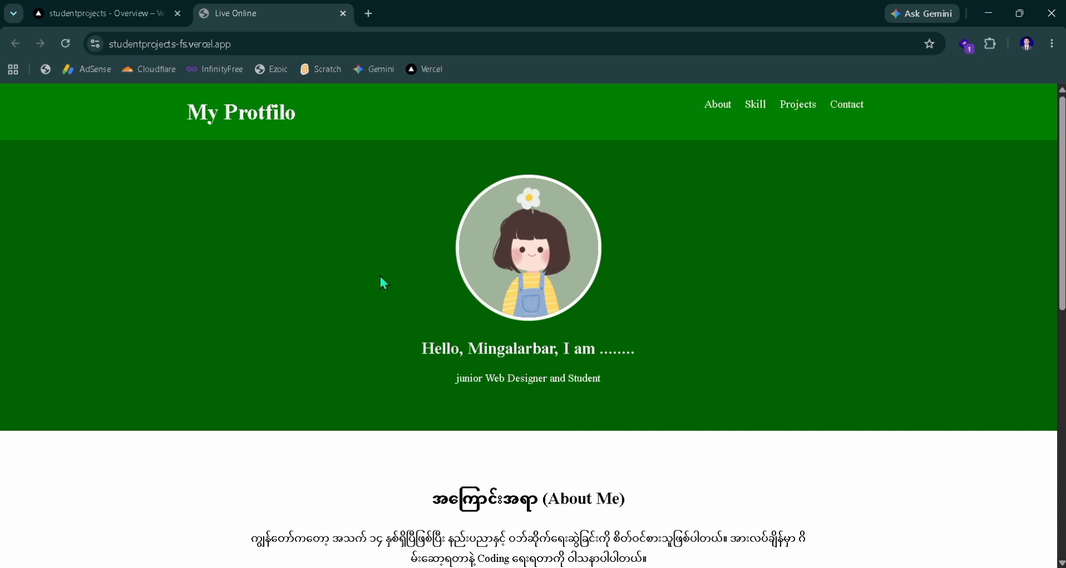
{"action": "scroll", "coordinate": [383, 280], "scroll_direction": "down", "scroll_amount": 5}
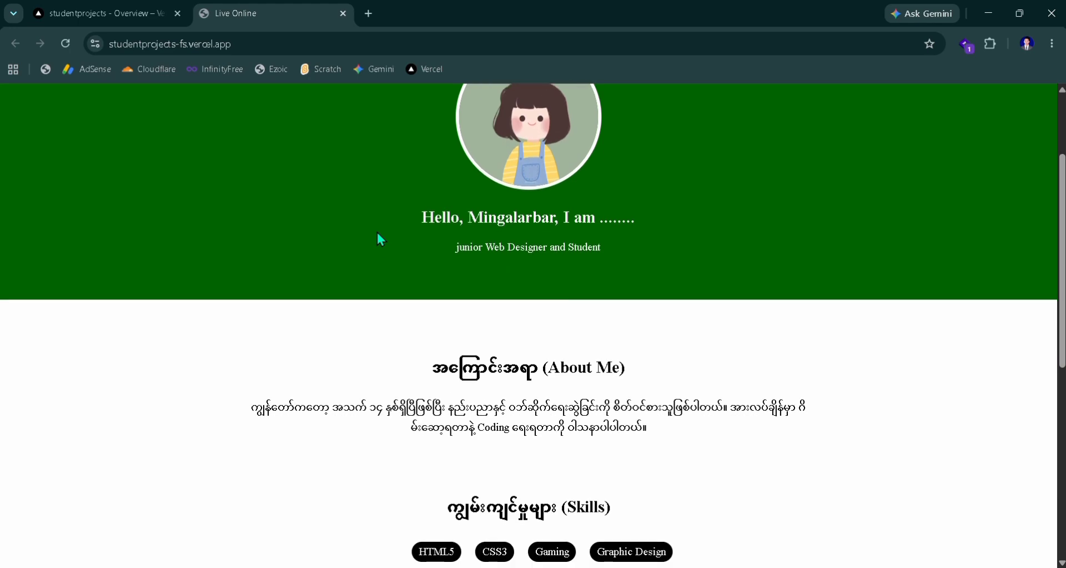
{"action": "scroll", "coordinate": [379, 238], "scroll_direction": "down", "scroll_amount": 4}
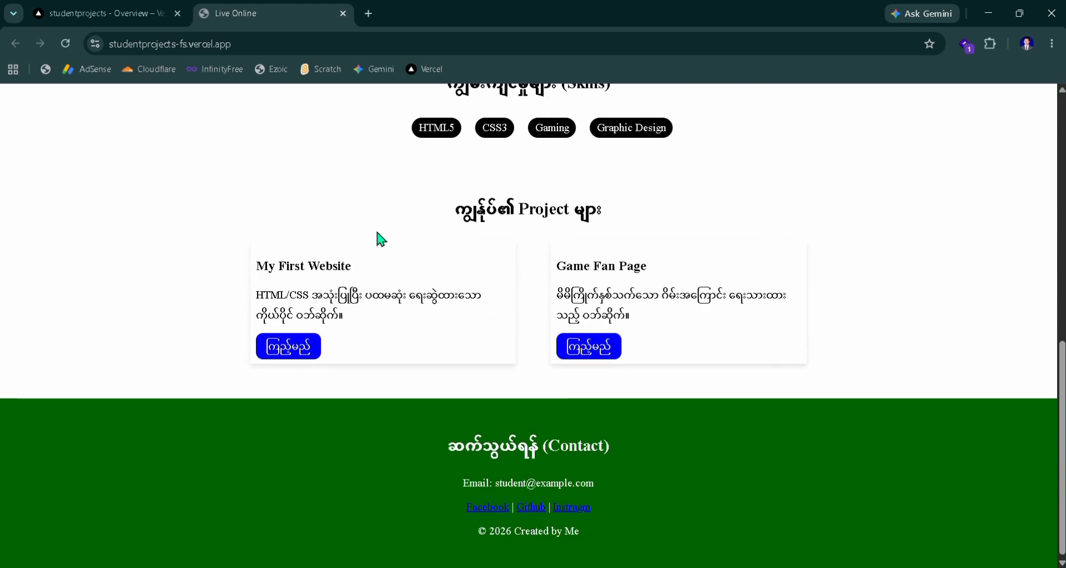
{"action": "scroll", "coordinate": [379, 238], "scroll_direction": "up", "scroll_amount": 3}
{"action": "scroll", "coordinate": [378, 233], "scroll_direction": "up", "scroll_amount": 7}
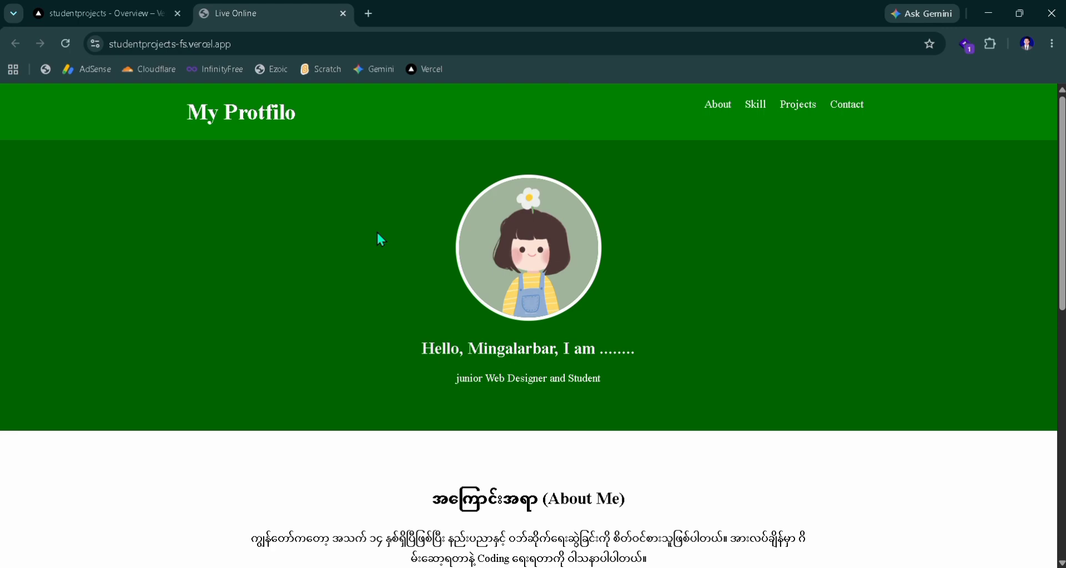
{"action": "scroll", "coordinate": [377, 233], "scroll_direction": "down", "scroll_amount": 7}
{"action": "scroll", "coordinate": [377, 232], "scroll_direction": "down", "scroll_amount": 3}
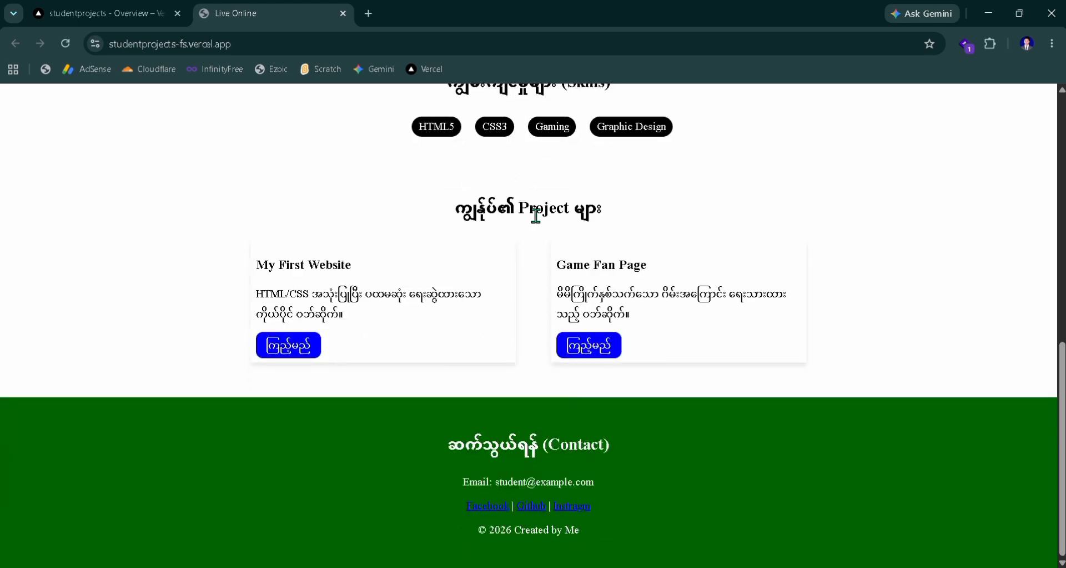
Switch to File Explorer and open the index file from the web\Hello folder in the browser
{"action": "mouse_move", "coordinate": [551, 566]}
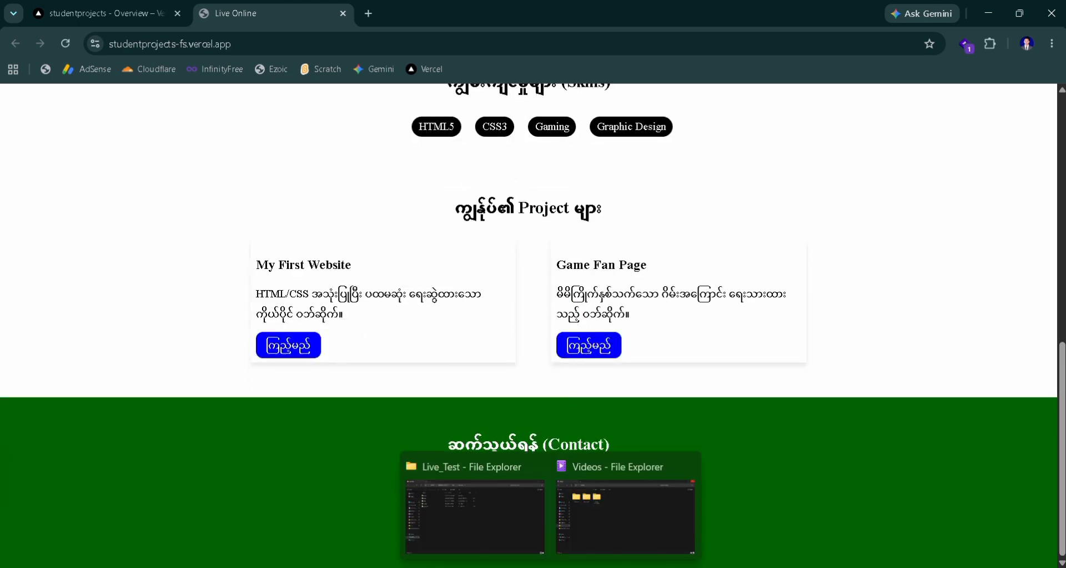
{"action": "left_click", "coordinate": [611, 536]}
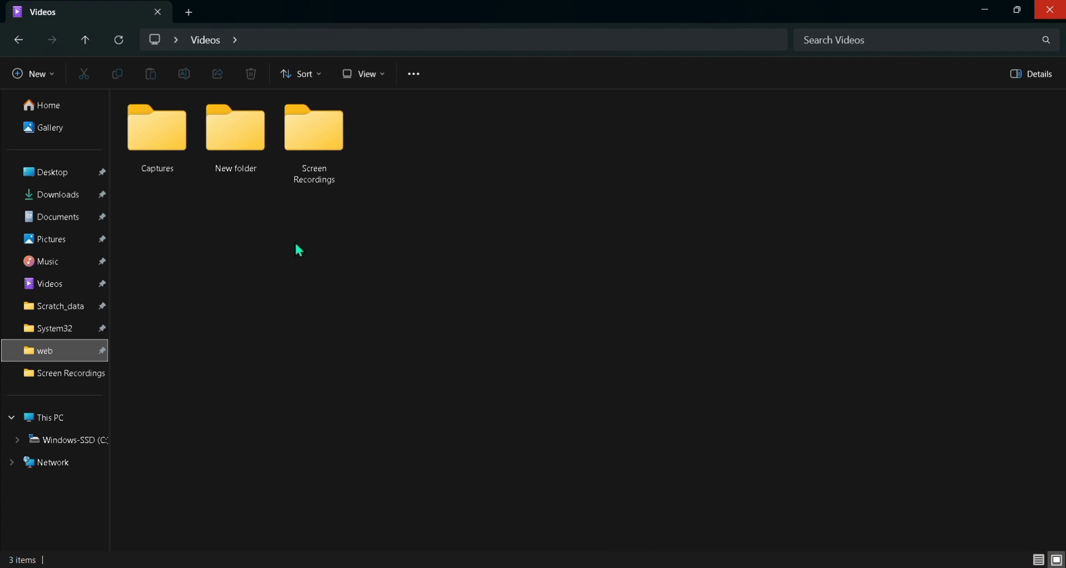
{"action": "left_click", "coordinate": [59, 356]}
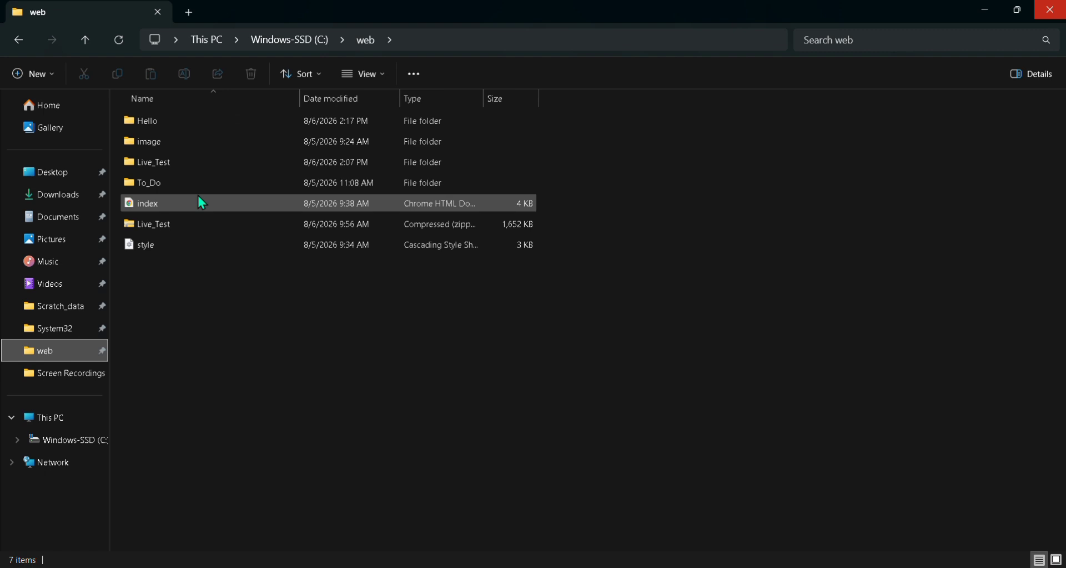
{"action": "double_click", "coordinate": [215, 115]}
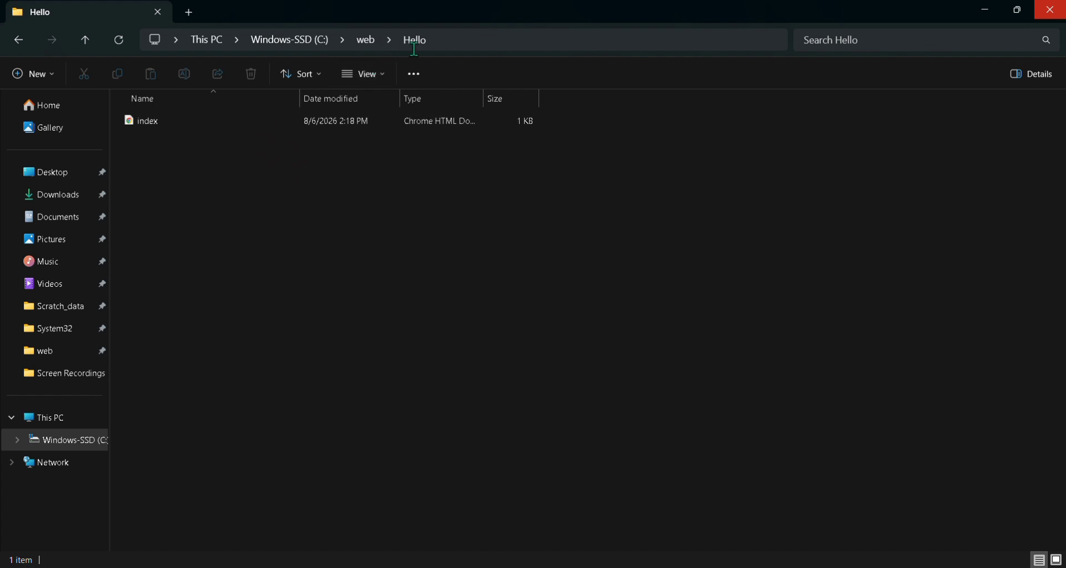
{"action": "double_click", "coordinate": [361, 117]}
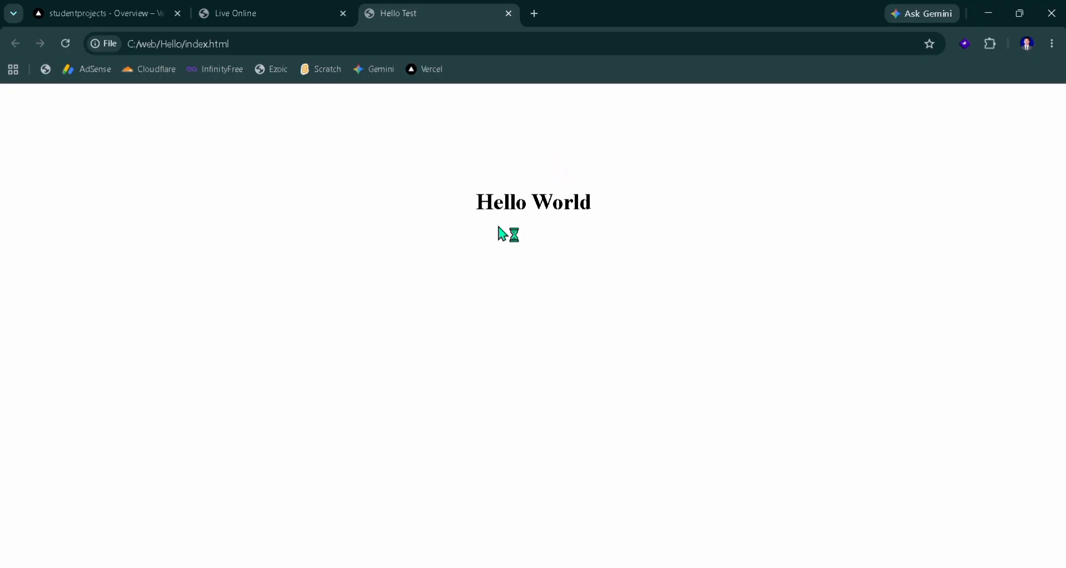
Compare the local Hello Test page and its Hello World heading with the Live Online portfolio page
{"action": "left_click", "coordinate": [261, 9]}
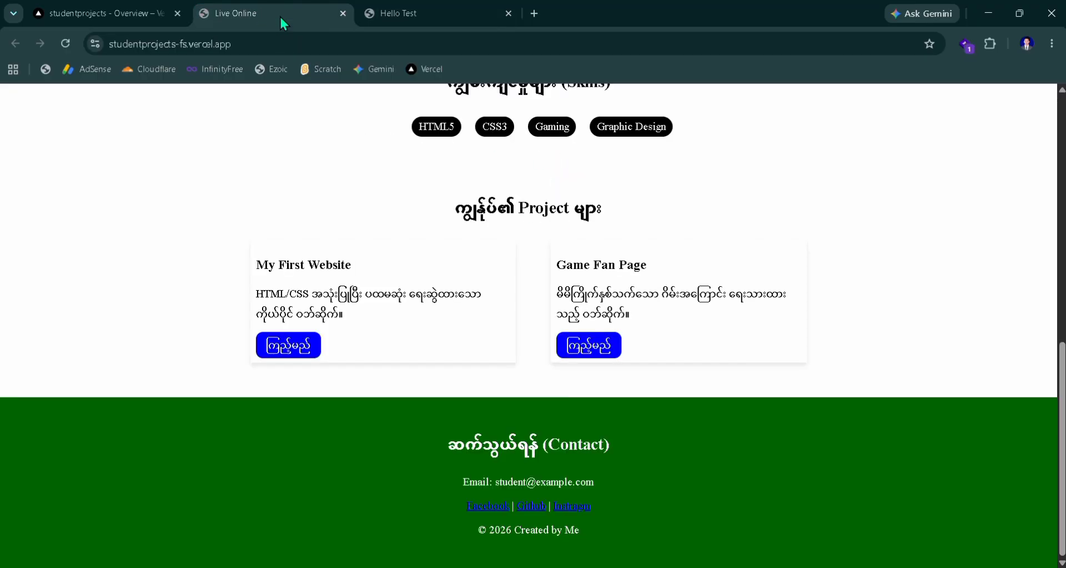
{"action": "left_click", "coordinate": [395, 14]}
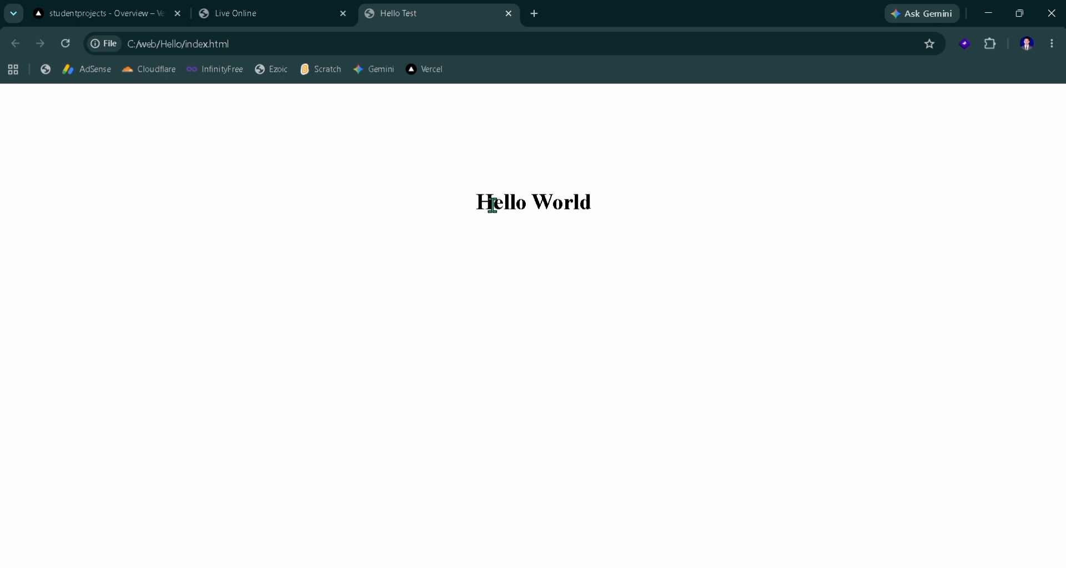
{"action": "left_click_drag", "start_coordinate": [491, 202], "coordinate": [598, 206]}
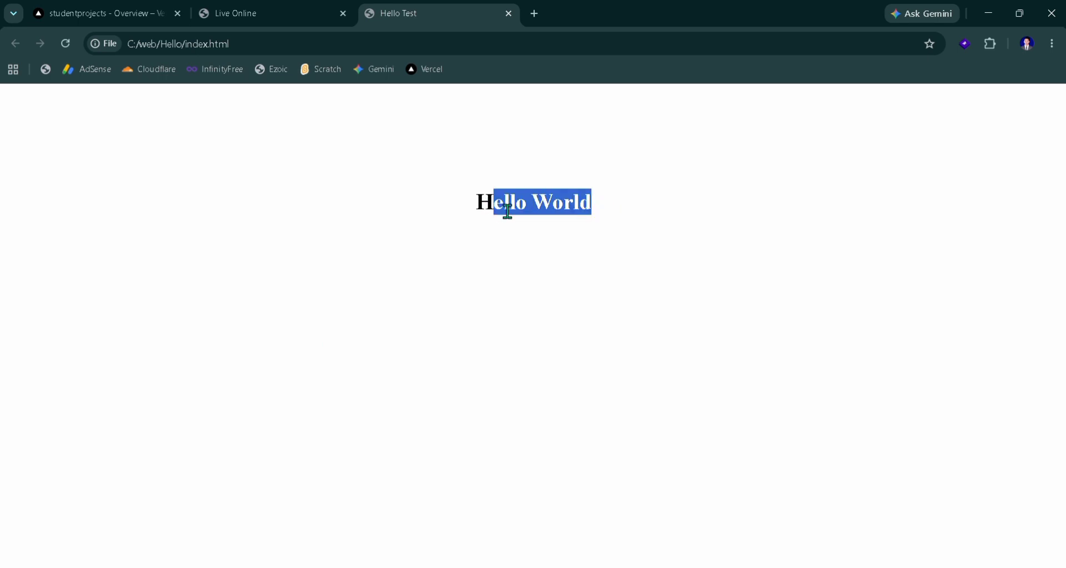
{"action": "left_click_drag", "start_coordinate": [477, 203], "coordinate": [646, 195]}
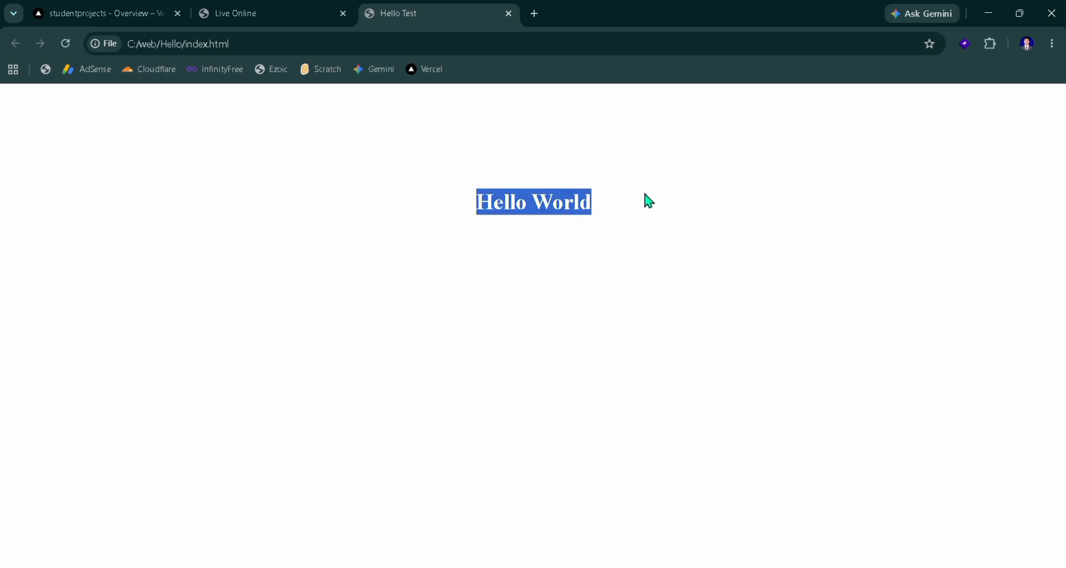
{"action": "left_click", "coordinate": [459, 204]}
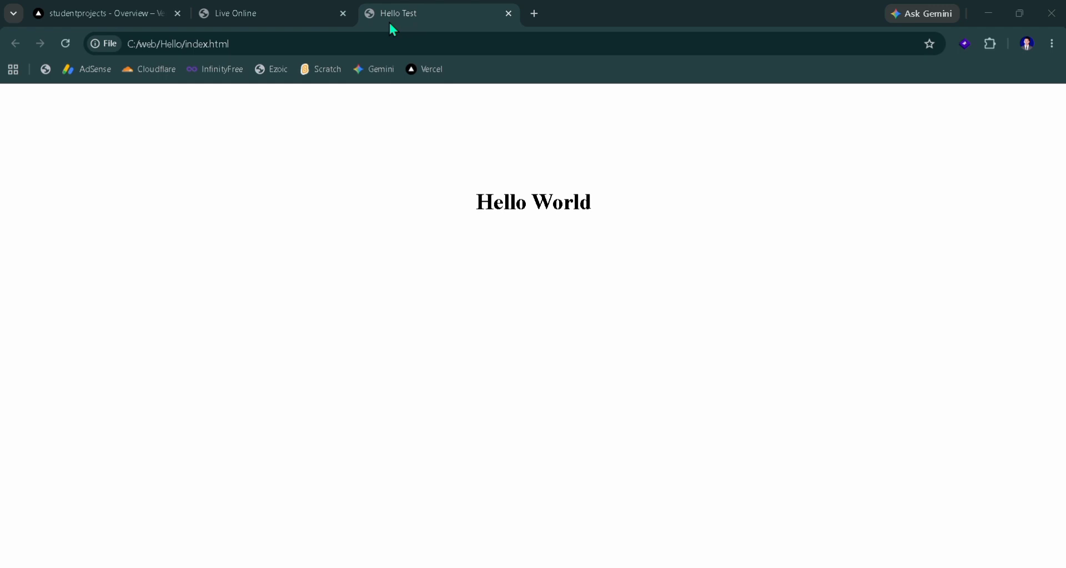
{"action": "left_click", "coordinate": [289, 22]}
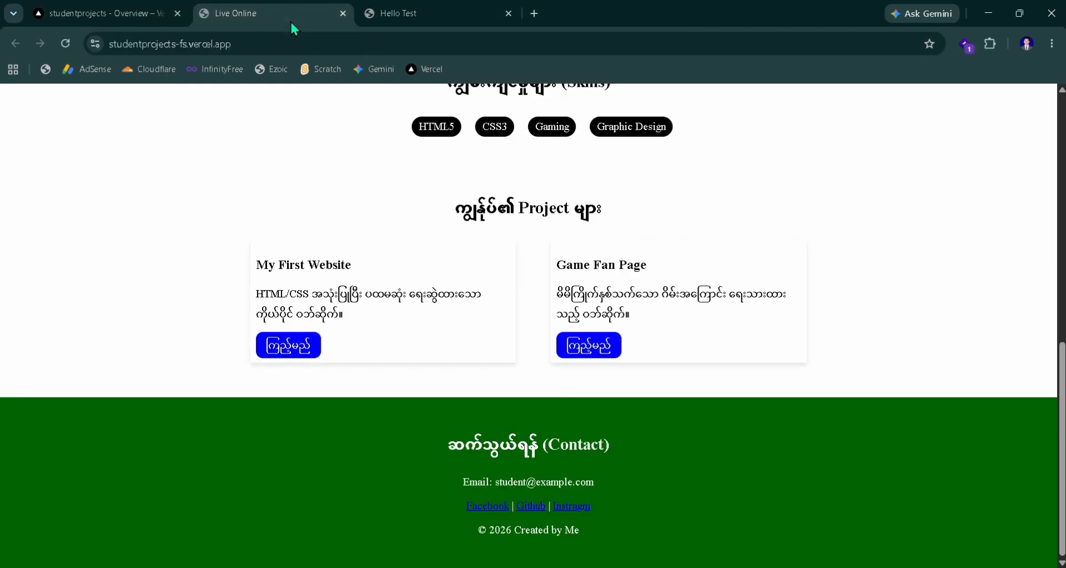
{"action": "left_click", "coordinate": [417, 12]}
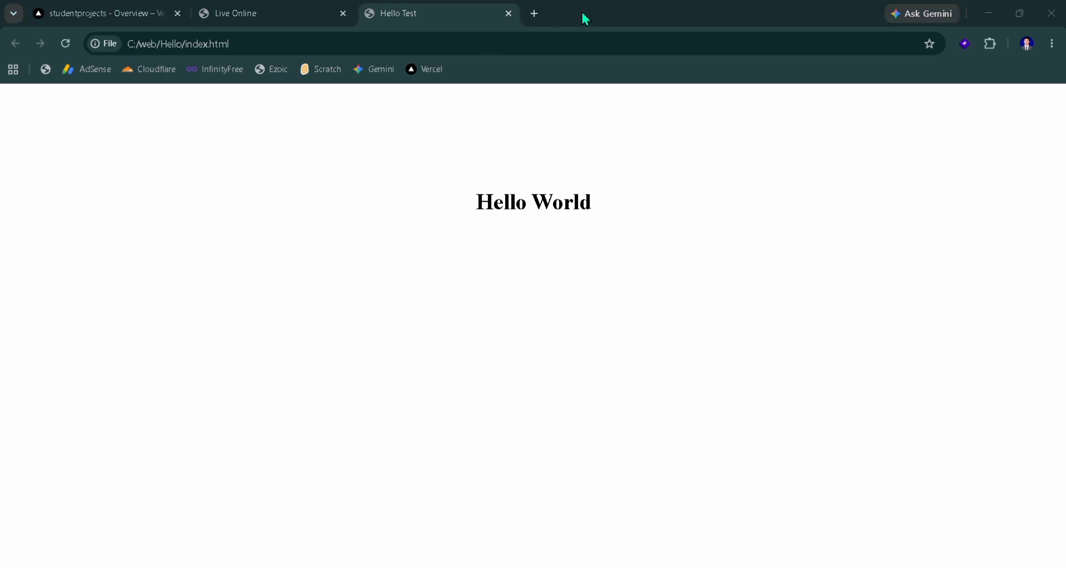
Close the Hello Test page and keep the browser window maximized on the Live Online site
{"action": "left_click", "coordinate": [1020, 13]}
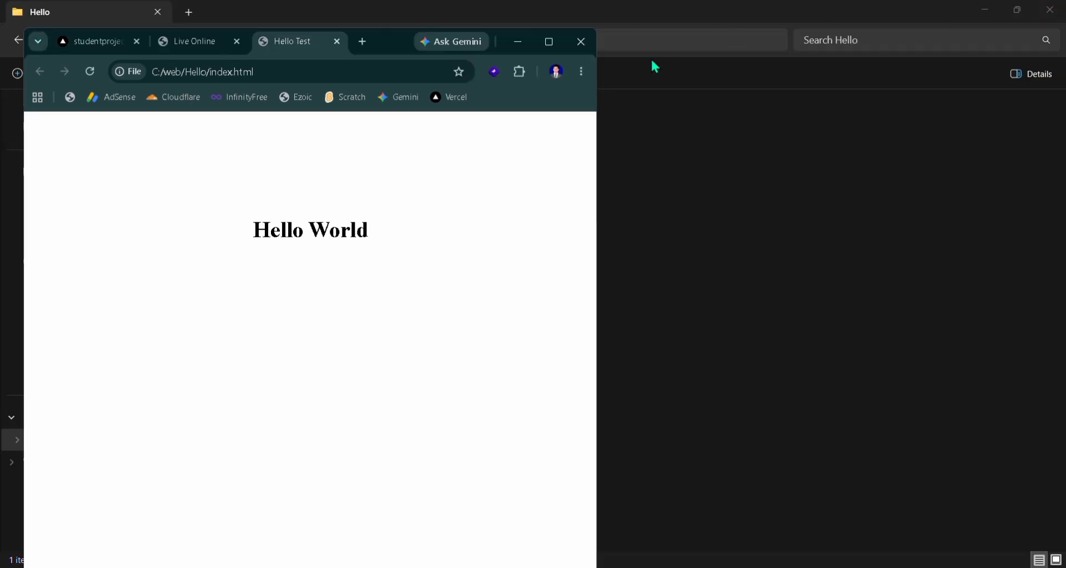
{"action": "left_click", "coordinate": [337, 42]}
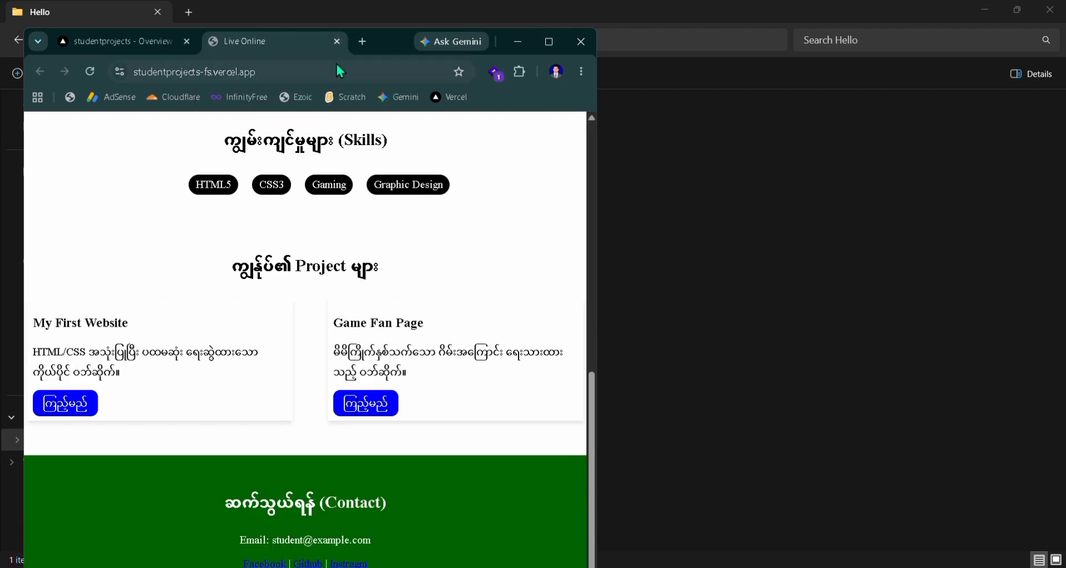
{"action": "left_click_drag", "start_coordinate": [375, 39], "coordinate": [416, 79]}
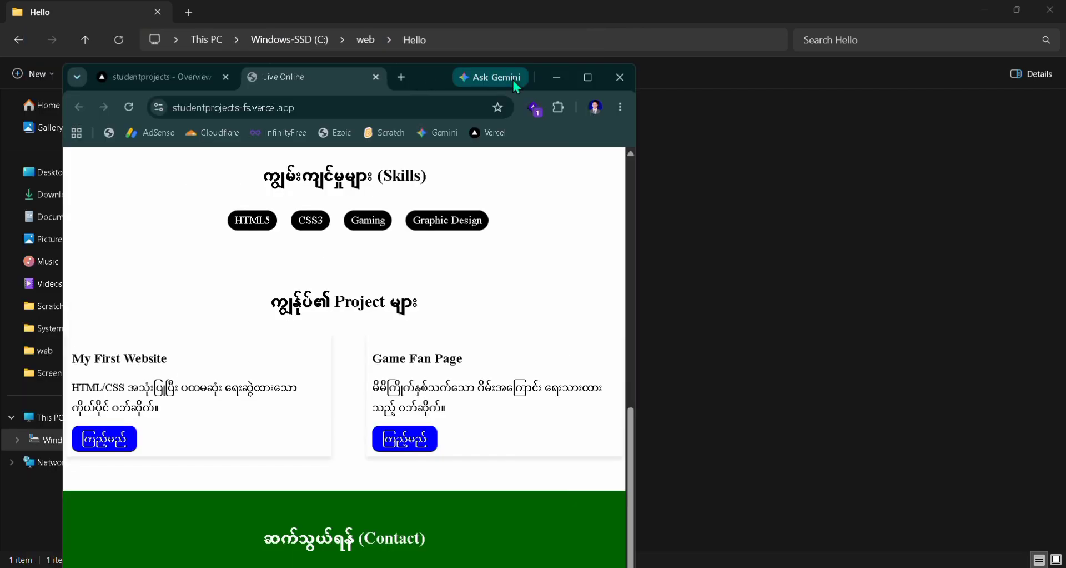
{"action": "left_click", "coordinate": [590, 77]}
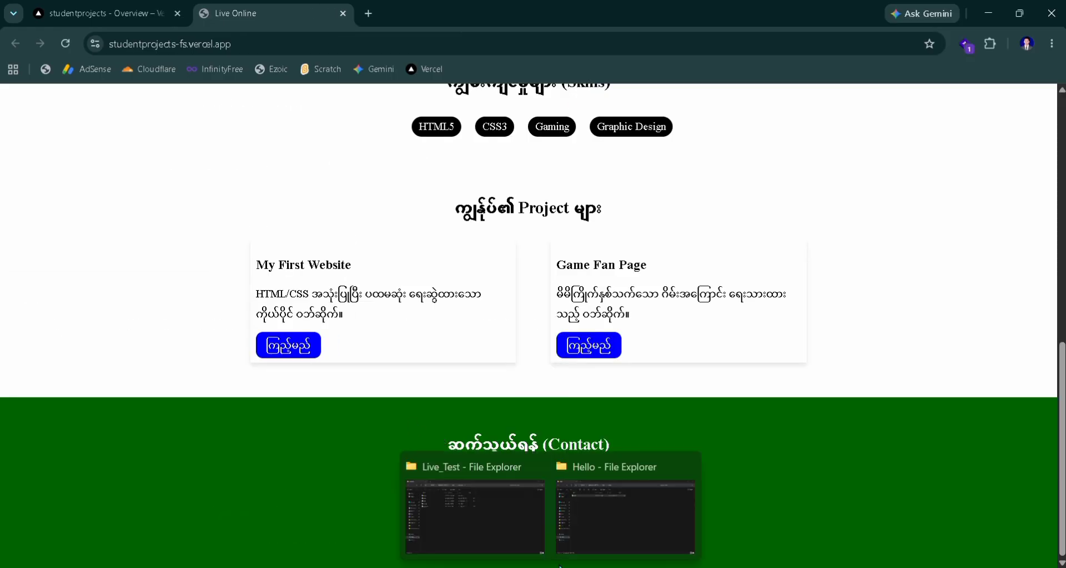
Switch to the Hello folder in File Explorer and open a command prompt (cmd) at C:\web\Hello
{"action": "left_click", "coordinate": [599, 524]}
{"action": "left_click", "coordinate": [476, 361]}
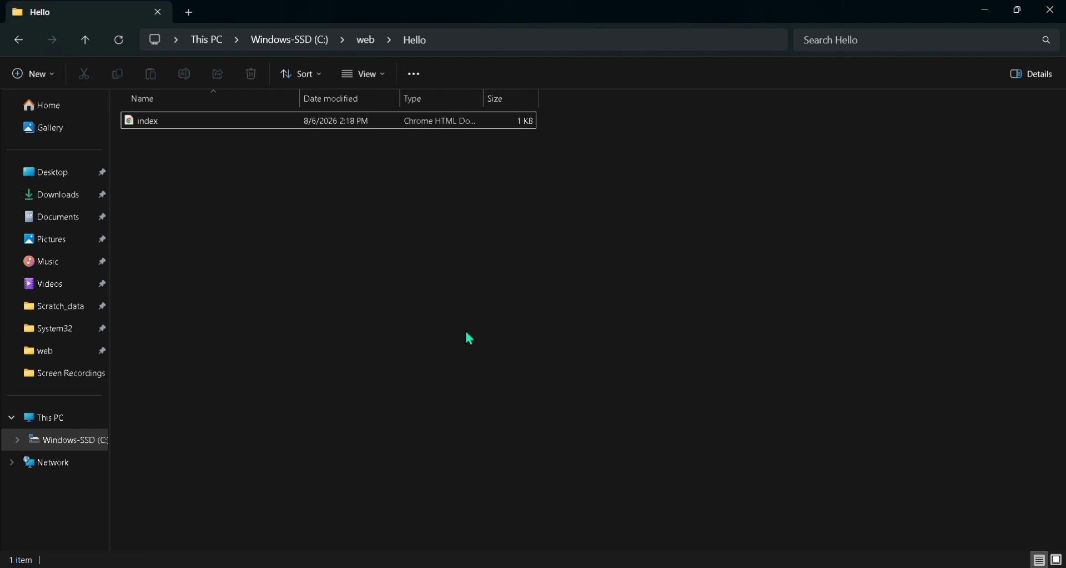
{"action": "left_click", "coordinate": [440, 41]}
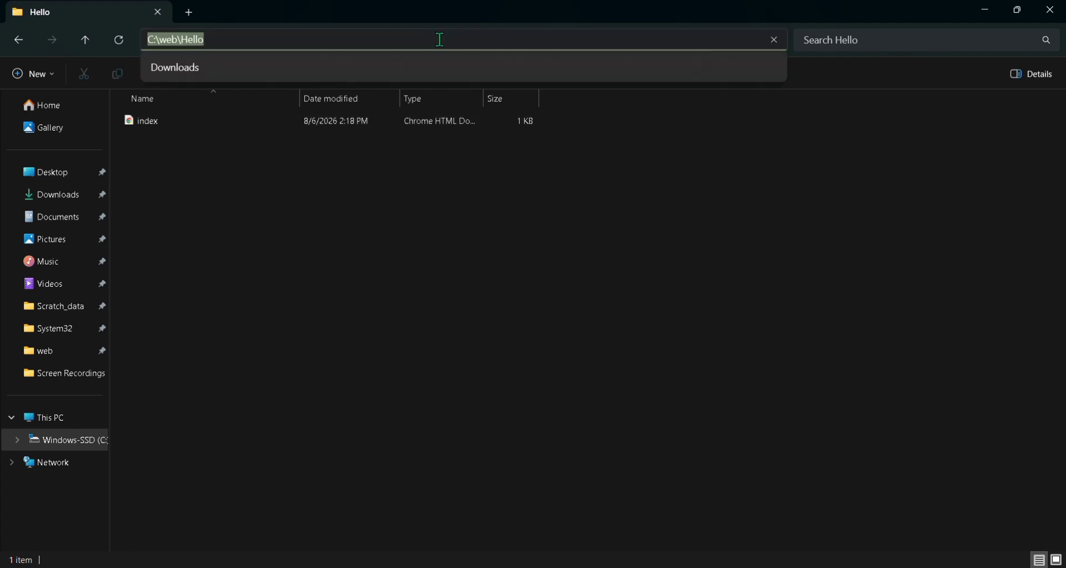
{"action": "type", "text": "cmd"}
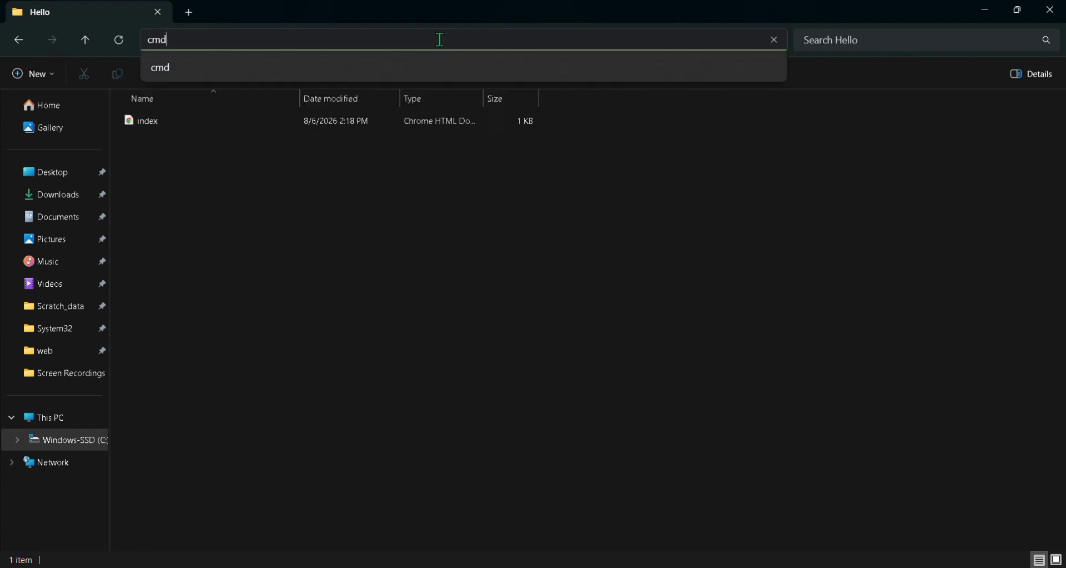
{"action": "key", "text": "Return"}
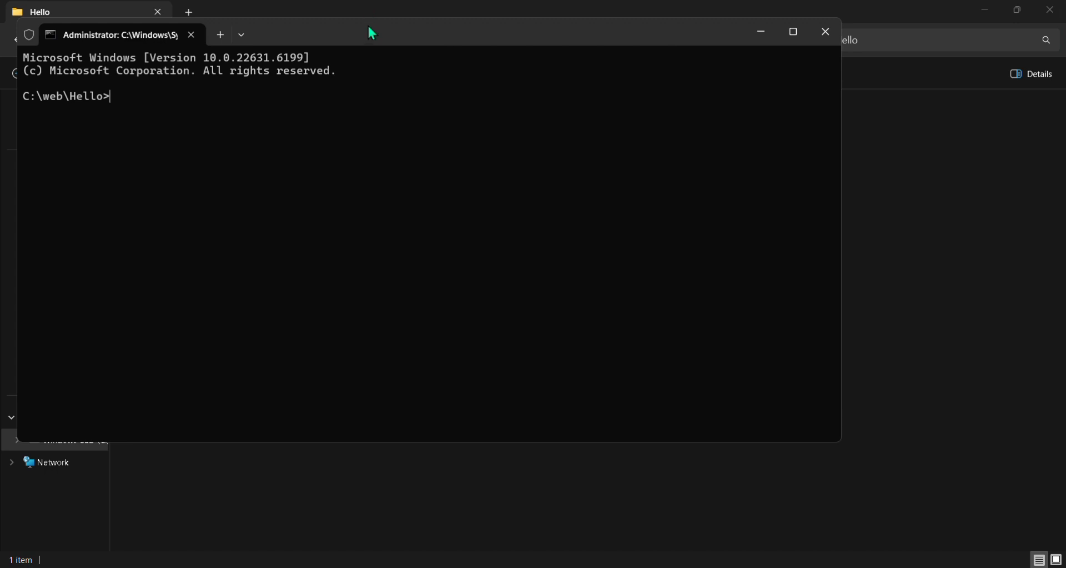
{"action": "left_click_drag", "start_coordinate": [372, 40], "coordinate": [447, 122]}
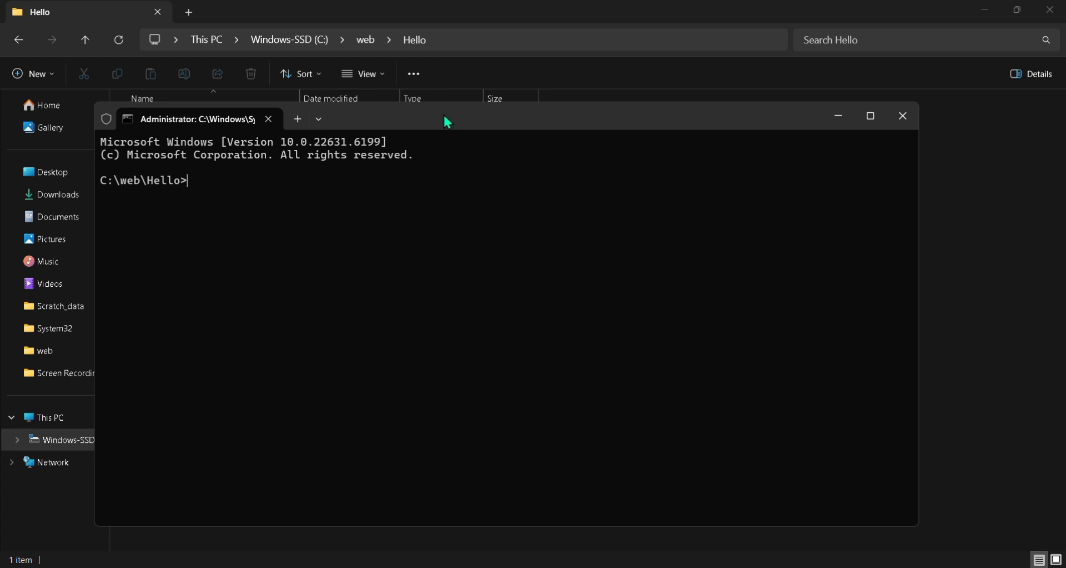
Run vercel --prod in C:\web\Hello and choose to search all existing projects for the deployment
{"action": "type", "text": "vercel --prod"}
{"action": "key", "text": "Return"}
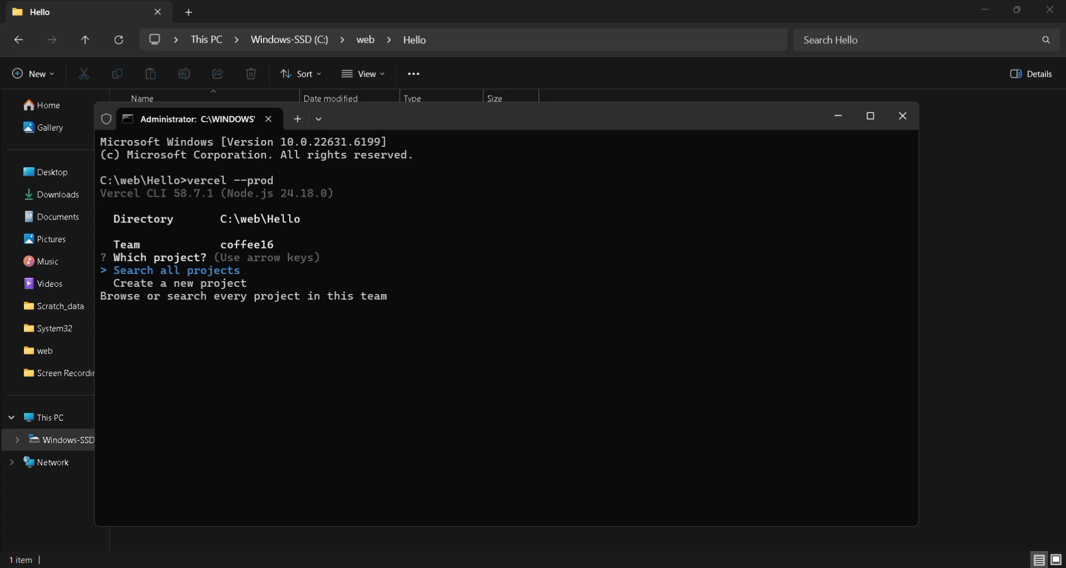
{"action": "key", "text": "Return"}
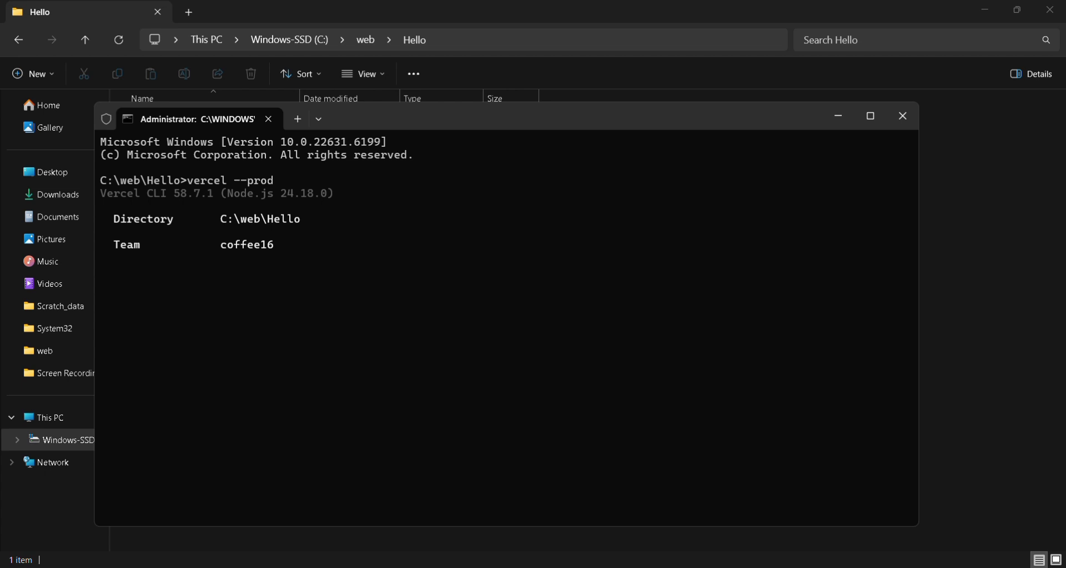
{"action": "key", "text": "Return"}
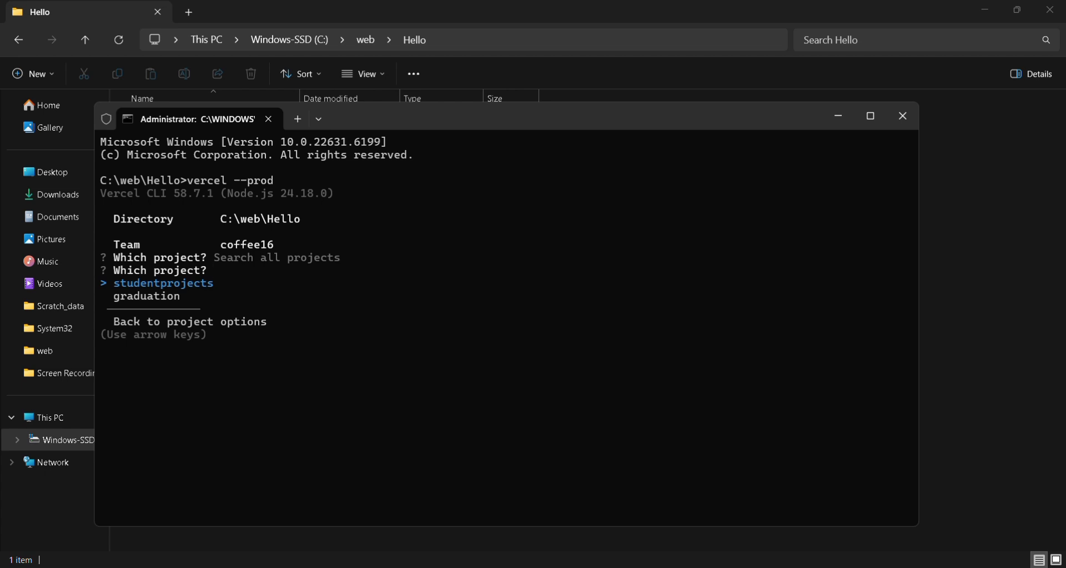
Link the folder to the studentprojects project and accept pulling the development environment variables into .env.local
{"action": "key", "text": "Down"}
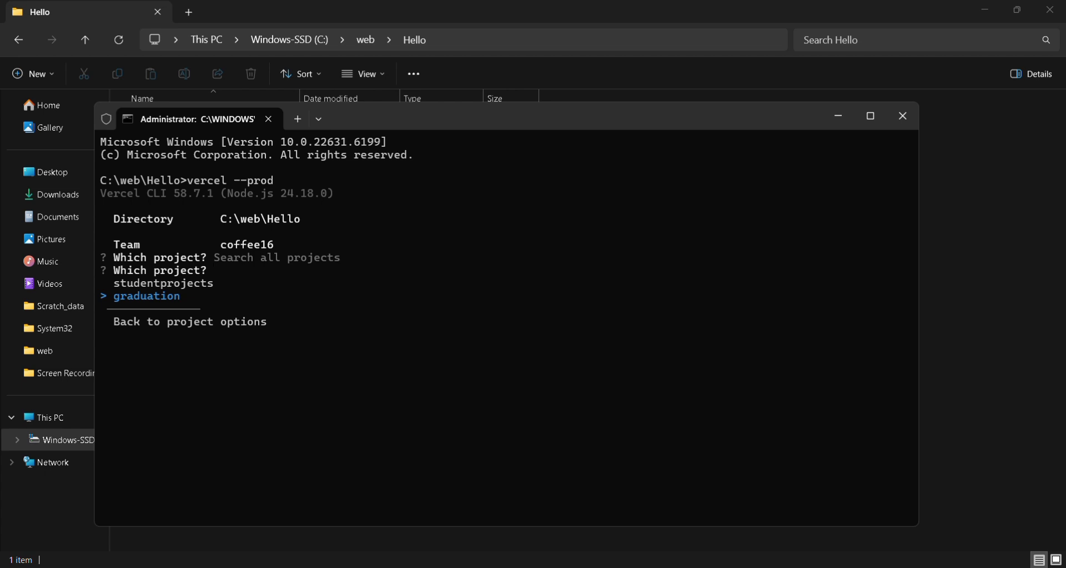
{"action": "key", "text": "Up"}
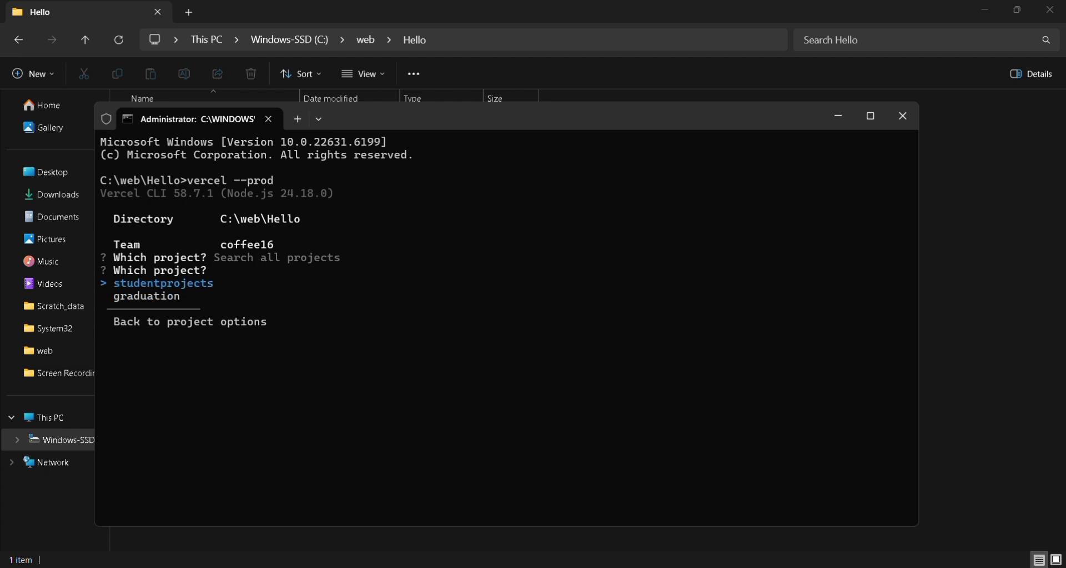
{"action": "key", "text": "Down"}
{"action": "key", "text": "Up"}
{"action": "key", "text": "Down"}
{"action": "key", "text": "Up"}
{"action": "key", "text": "Down"}
{"action": "key", "text": "Up"}
{"action": "key", "text": "Return"}
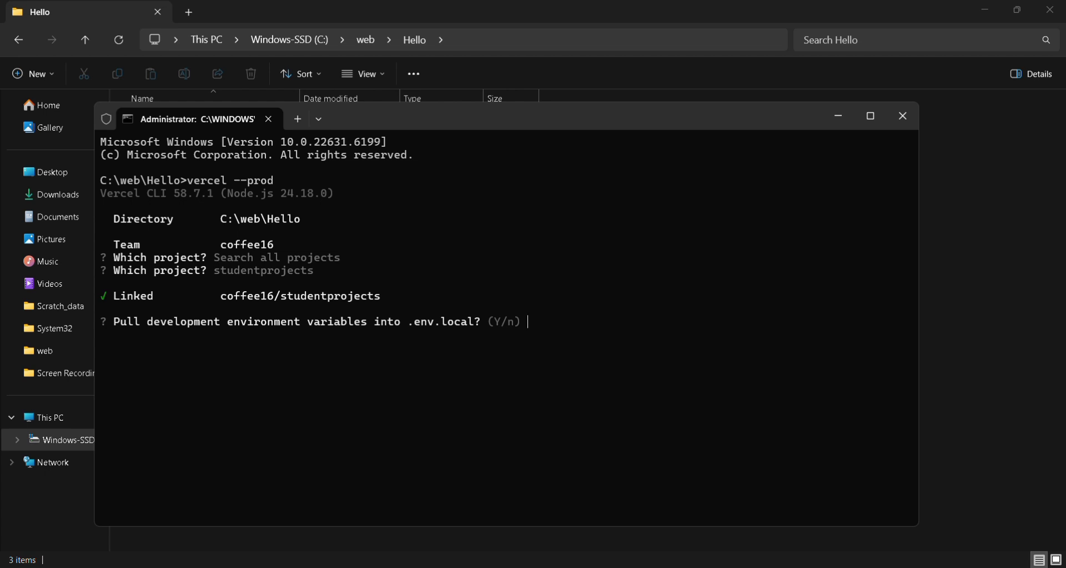
{"action": "key", "text": "Return"}
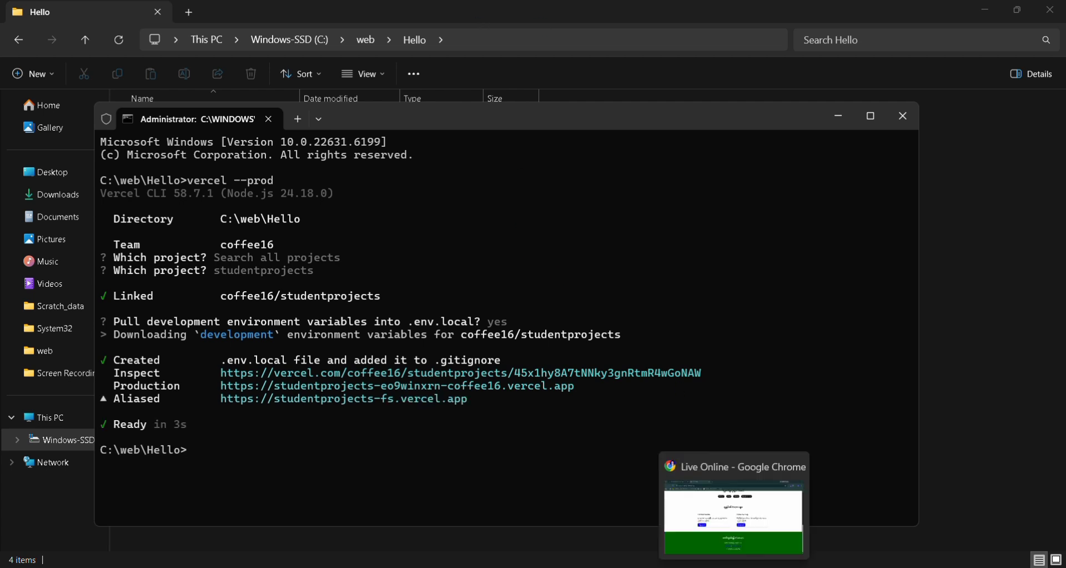
Switch to Chrome and reload studentprojects-fs.vercel.app to view the new deployment
{"action": "left_click", "coordinate": [734, 566]}
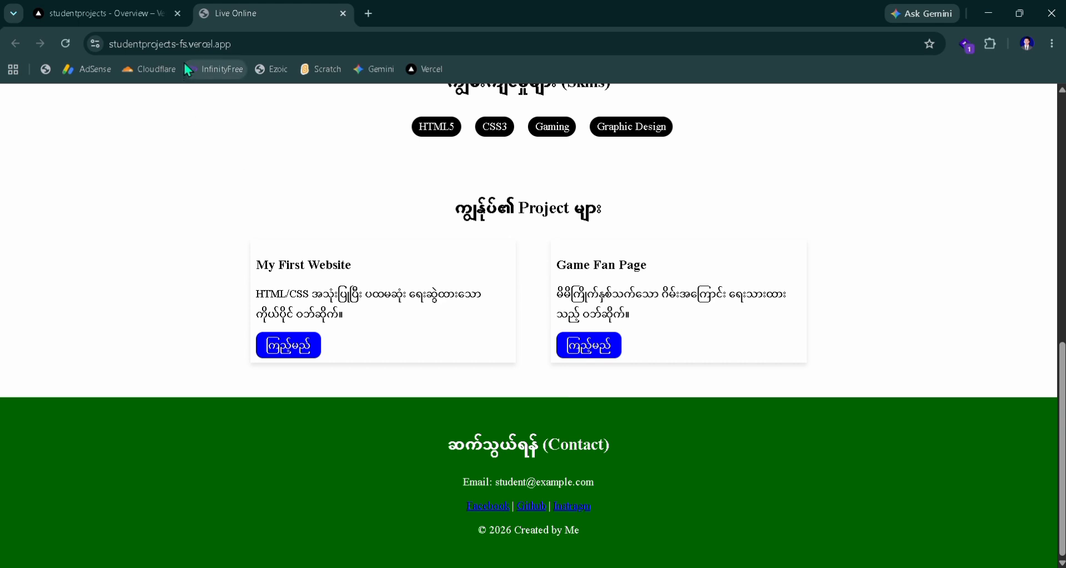
{"action": "left_click", "coordinate": [190, 45]}
{"action": "left_click", "coordinate": [255, 44]}
{"action": "left_click", "coordinate": [255, 44]}
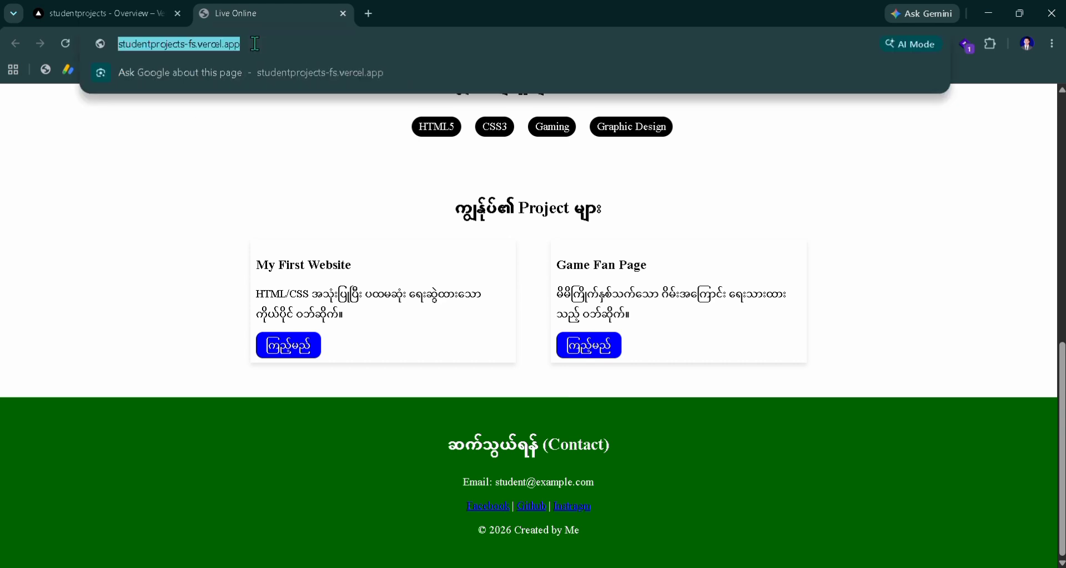
{"action": "key", "text": "Return"}
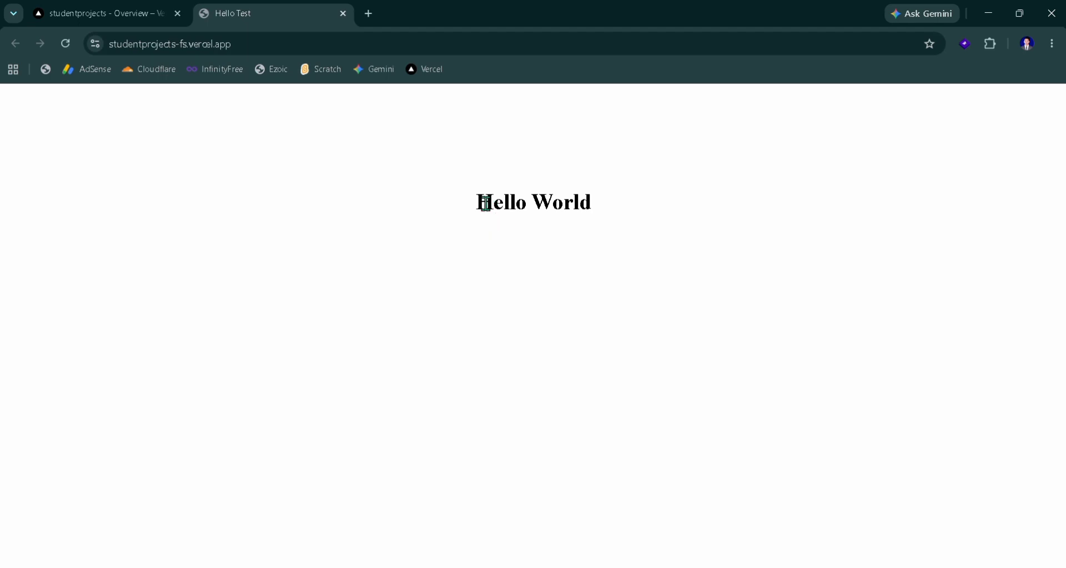
Check the page's Hello World heading, reloading studentprojects-fs.vercel.app once more in between
{"action": "left_click_drag", "start_coordinate": [481, 198], "coordinate": [604, 202]}
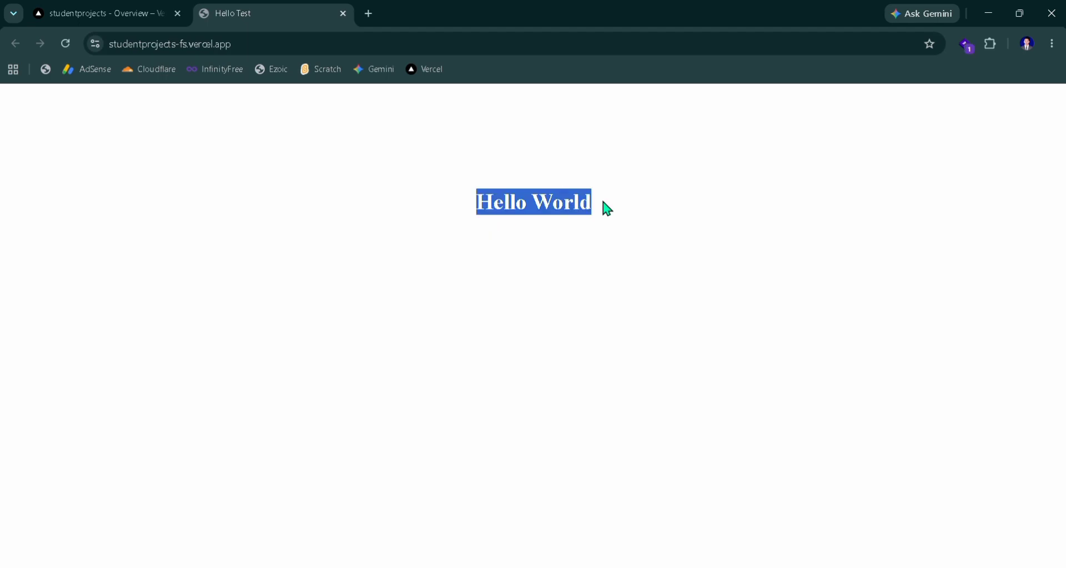
{"action": "left_click", "coordinate": [411, 211]}
{"action": "left_click", "coordinate": [405, 46]}
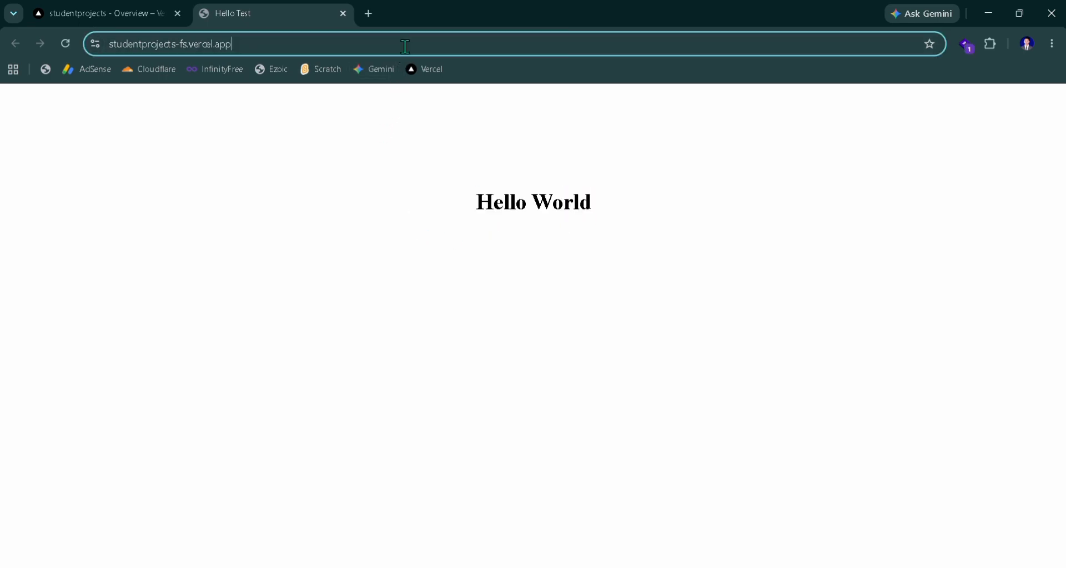
{"action": "key", "text": "Return"}
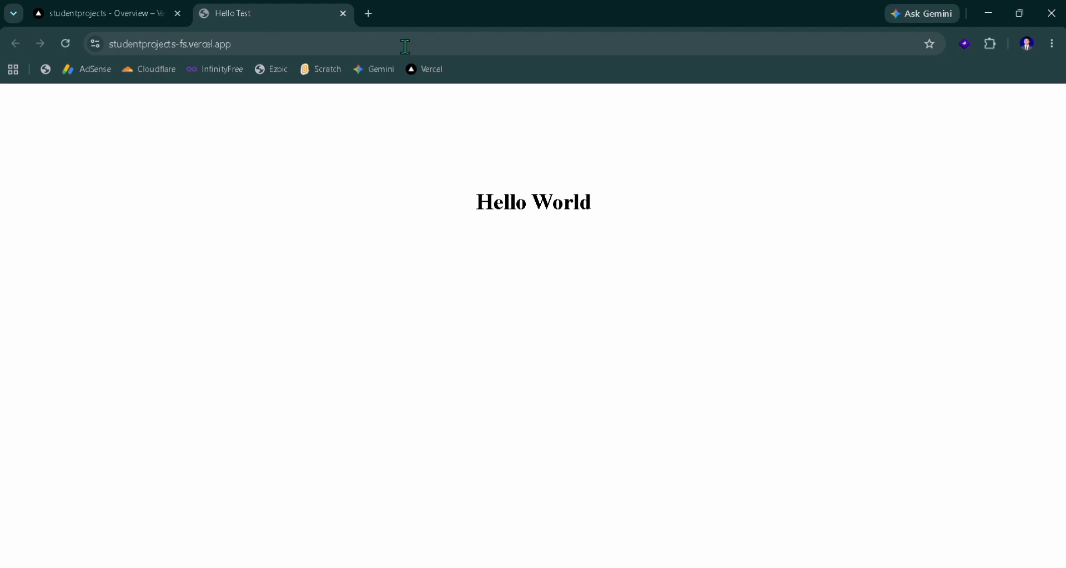
{"action": "left_click_drag", "start_coordinate": [477, 200], "coordinate": [611, 217]}
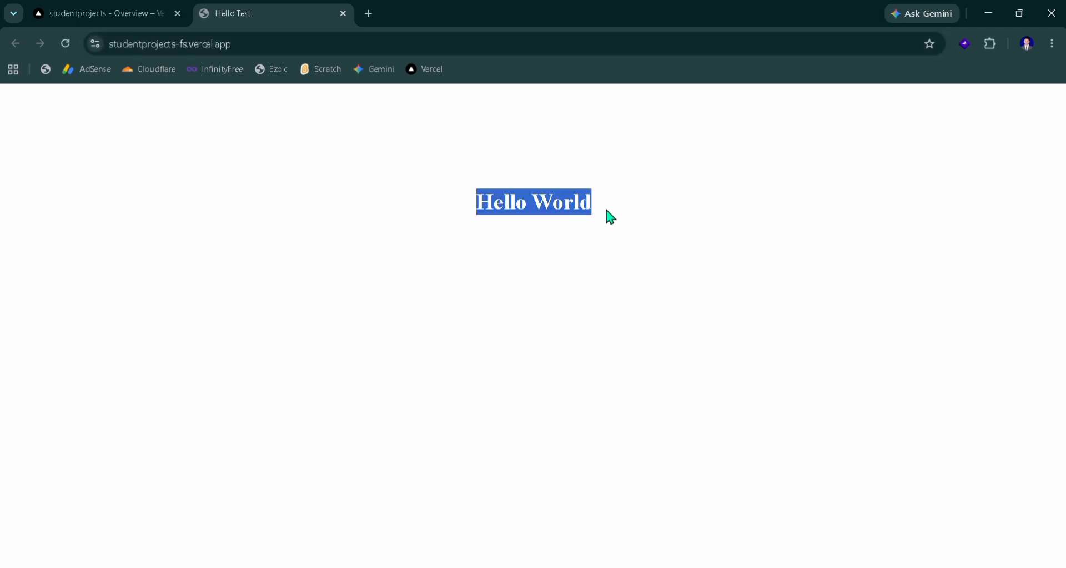
{"action": "left_click", "coordinate": [606, 211]}
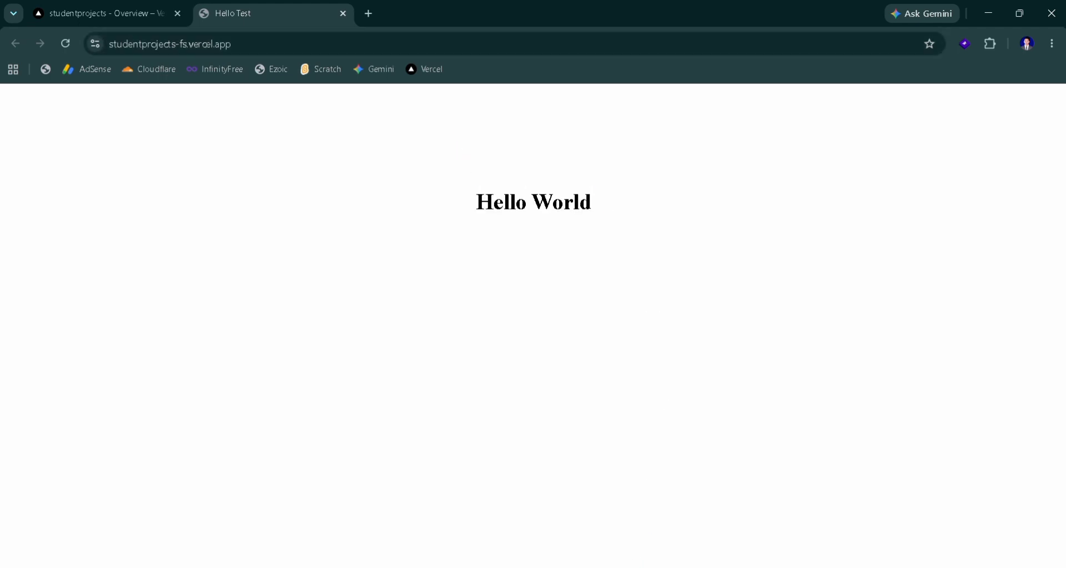
Switch to the Hello window in File Explorer and go to the Live_Test folder inside web
{"action": "mouse_move", "coordinate": [551, 567]}
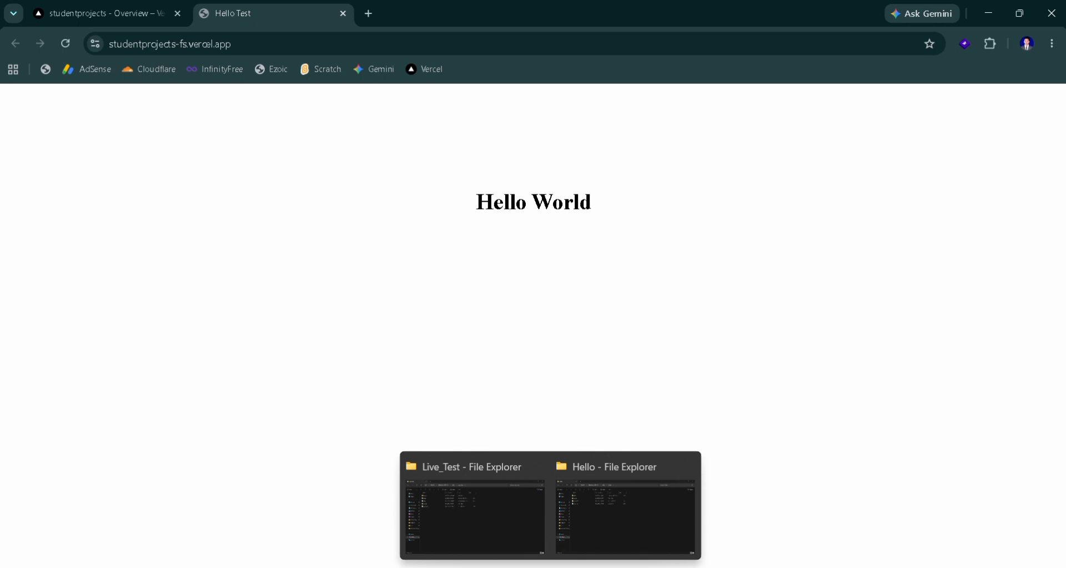
{"action": "left_click", "coordinate": [629, 496]}
{"action": "key", "text": "ctrl+l"}
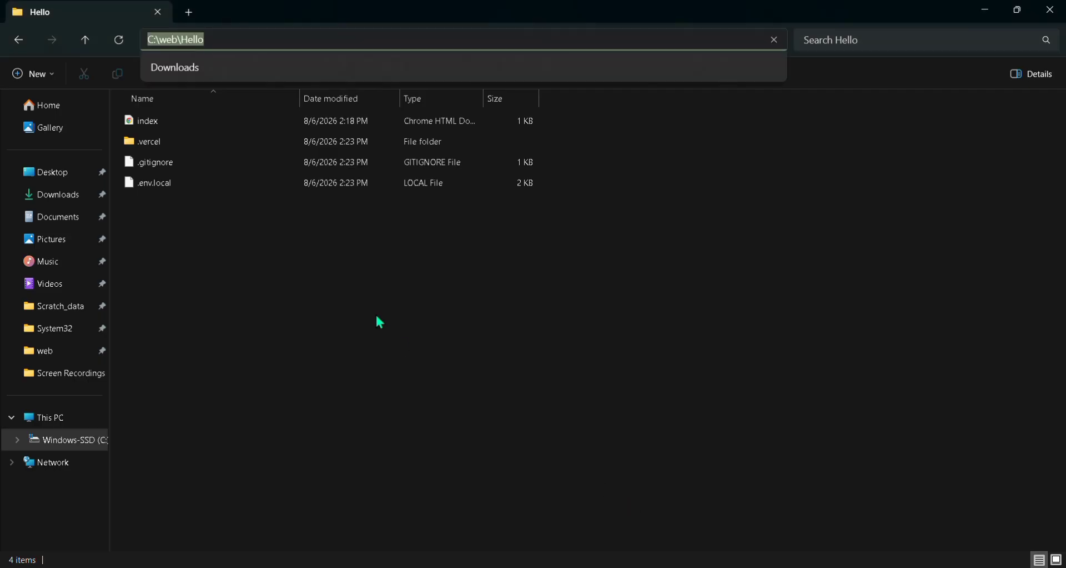
{"action": "key", "text": "Escape"}
{"action": "key", "text": "Escape"}
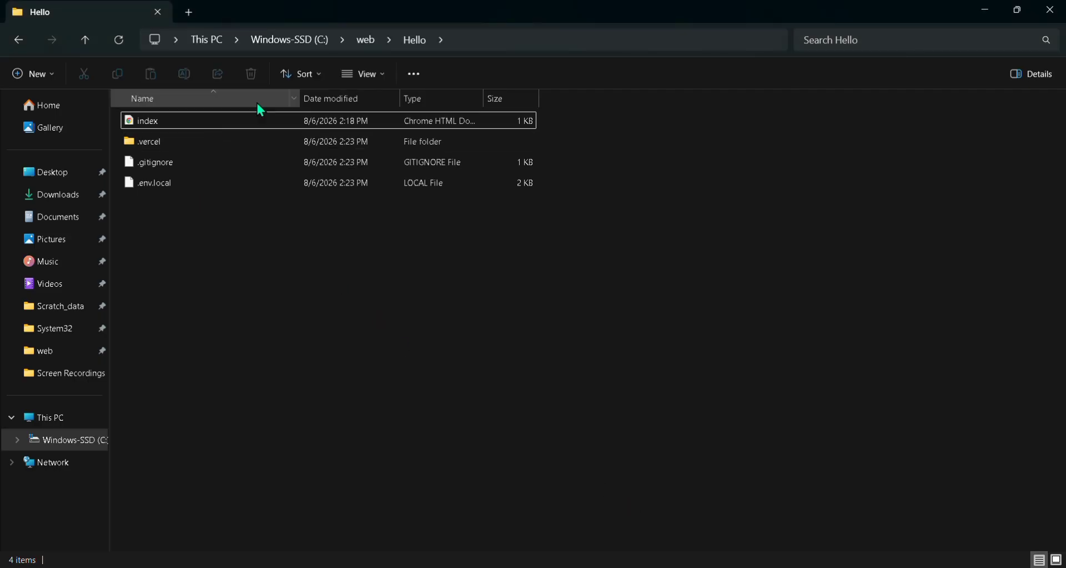
{"action": "left_click", "coordinate": [362, 43]}
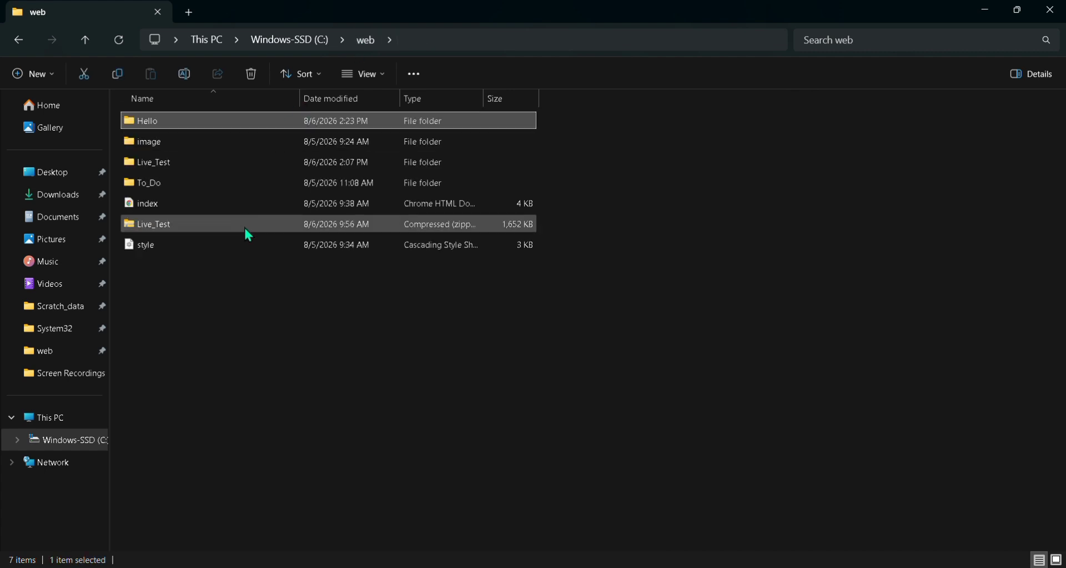
{"action": "double_click", "coordinate": [247, 169]}
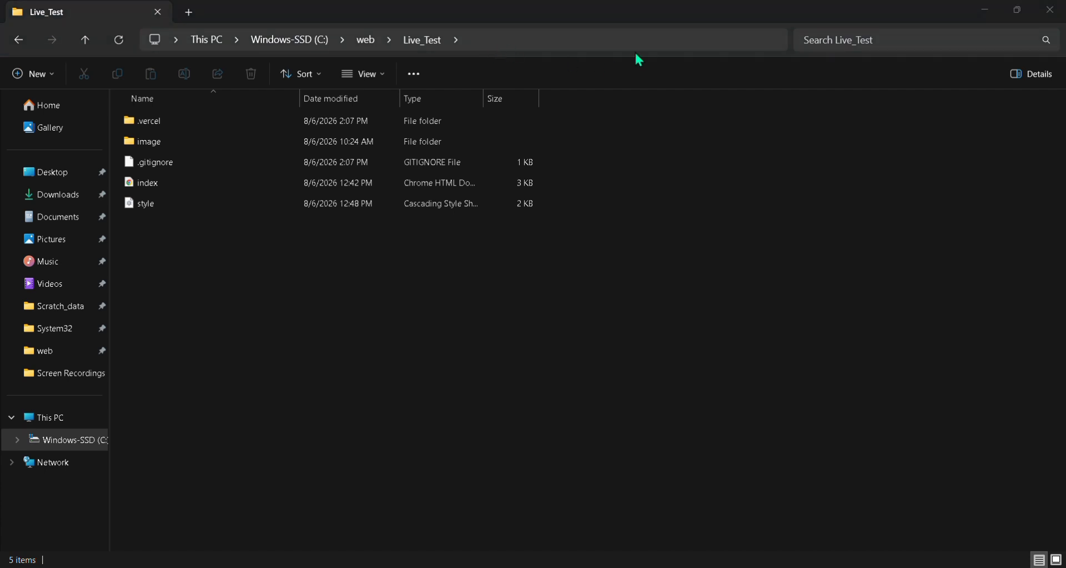
Open a command prompt (cmd) at C:\web\Live_Test and run vercel --prod to deploy that folder
{"action": "left_click", "coordinate": [680, 42]}
{"action": "type", "text": "cmd"}
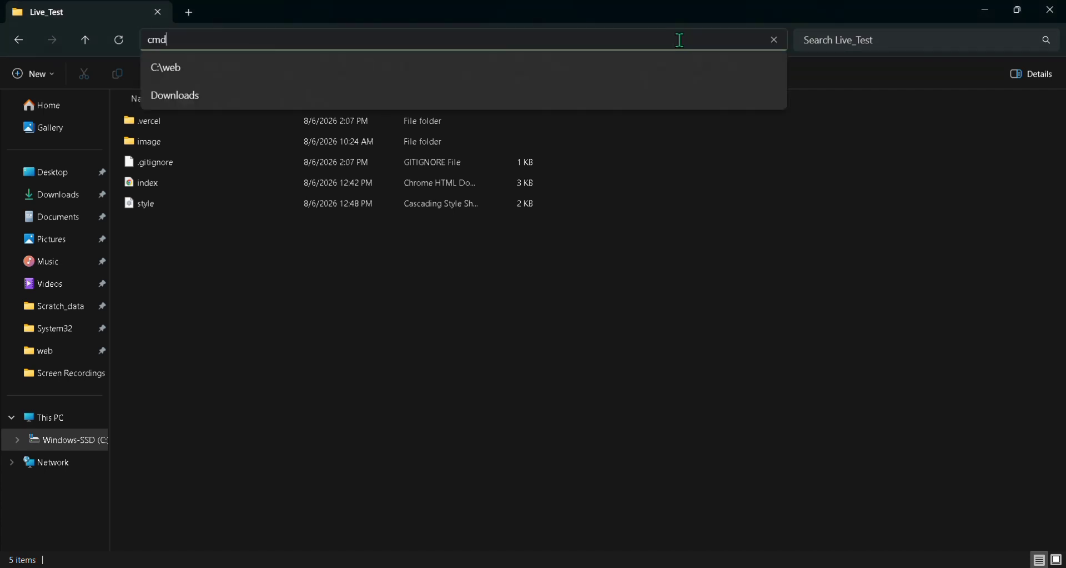
{"action": "key", "text": "Return"}
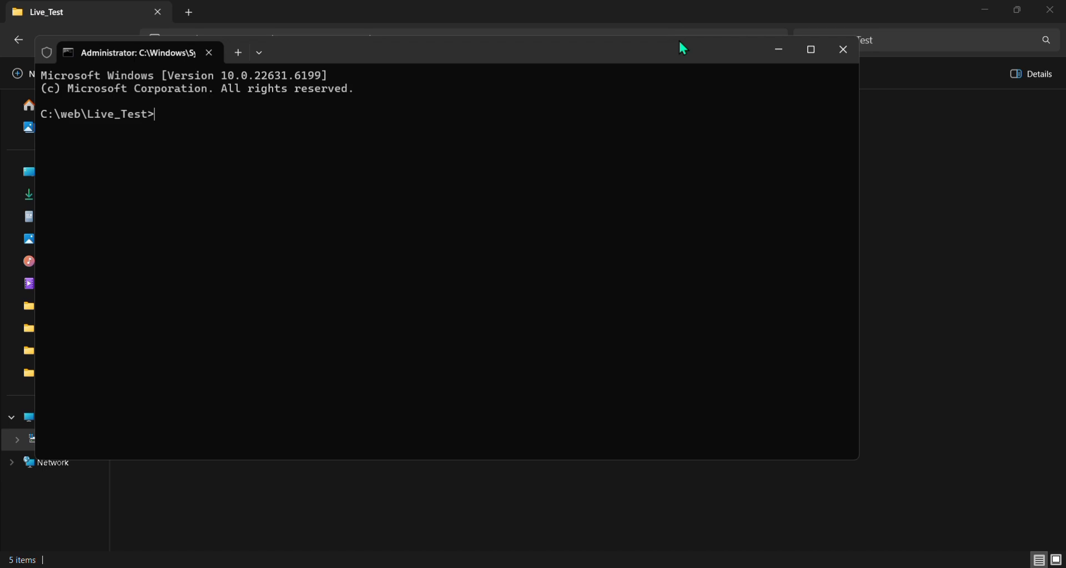
{"action": "type", "text": "vercel --prod"}
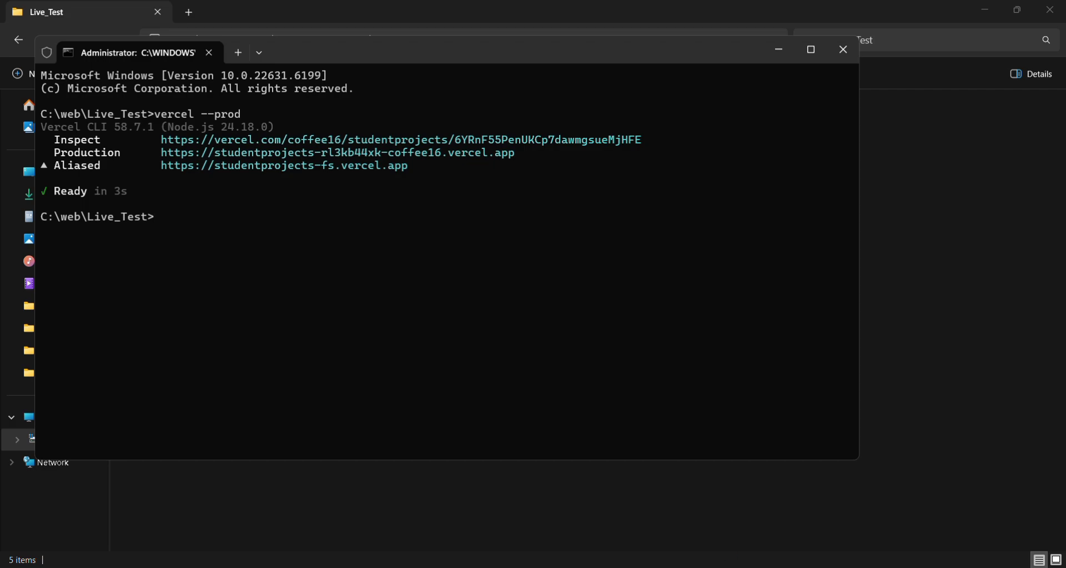
Switch back to Chrome and reload studentprojects-fs.vercel.app for the Live_Test deployment
{"action": "mouse_move", "coordinate": [730, 564]}
{"action": "left_click", "coordinate": [729, 541]}
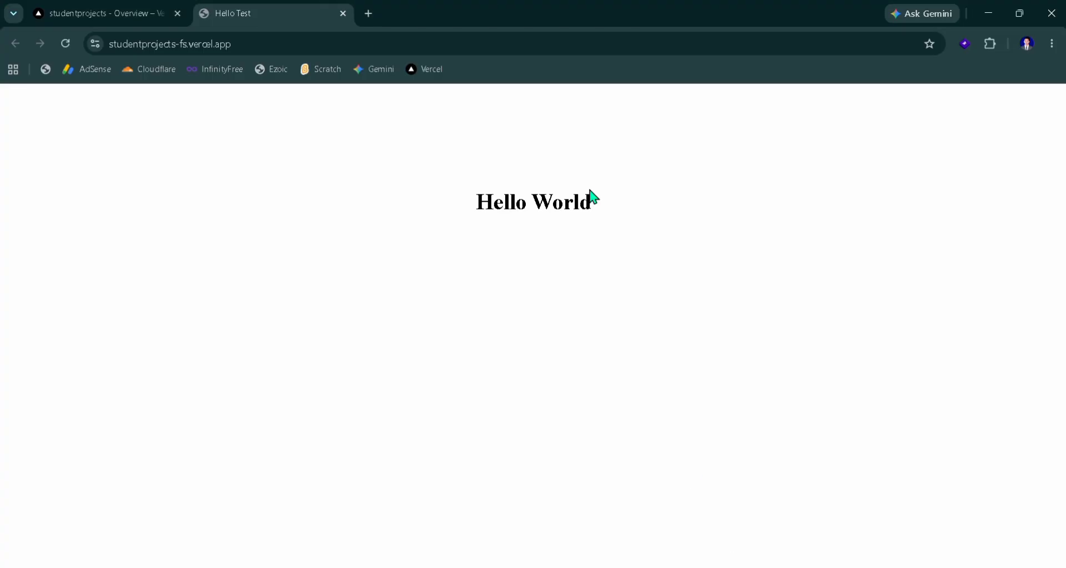
{"action": "left_click", "coordinate": [354, 44]}
{"action": "key", "text": "Return"}
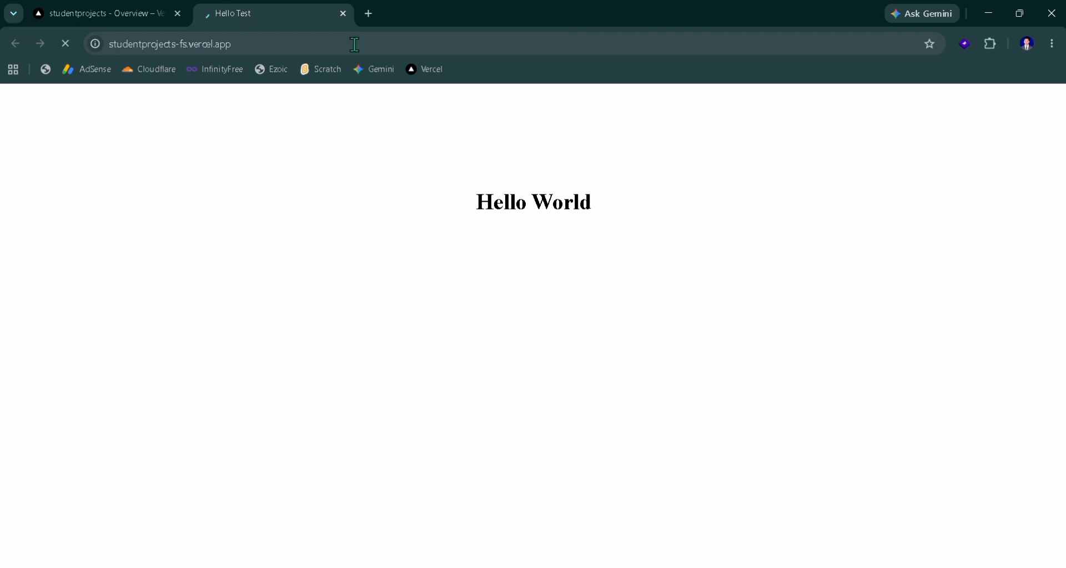
Look through the redeployed portfolio page from its header to the Contact section and back
{"action": "scroll", "coordinate": [362, 245], "scroll_direction": "down", "scroll_amount": 8}
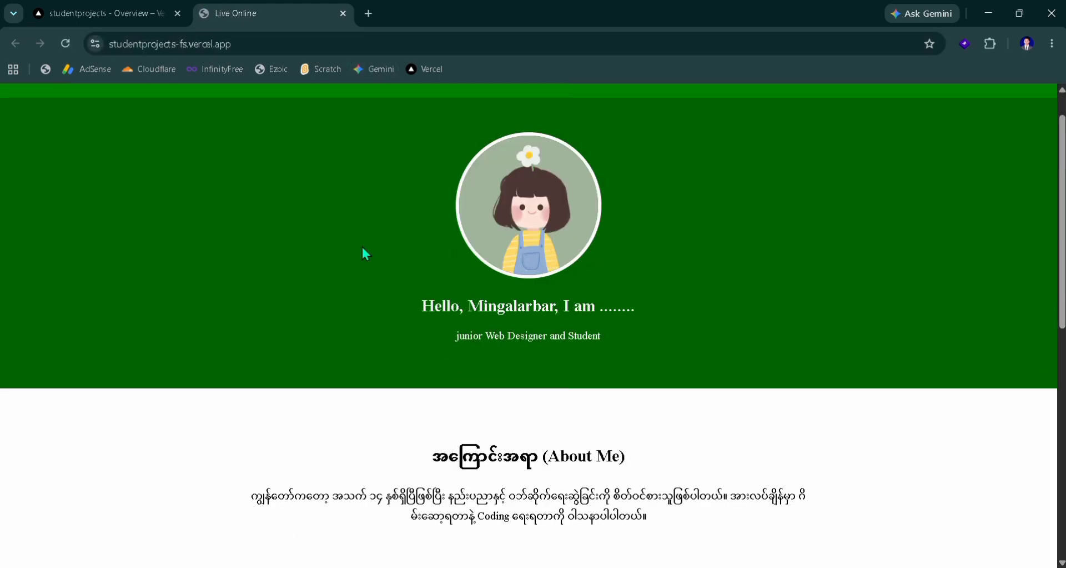
{"action": "scroll", "coordinate": [362, 247], "scroll_direction": "down", "scroll_amount": 3}
{"action": "scroll", "coordinate": [362, 248], "scroll_direction": "up", "scroll_amount": 8}
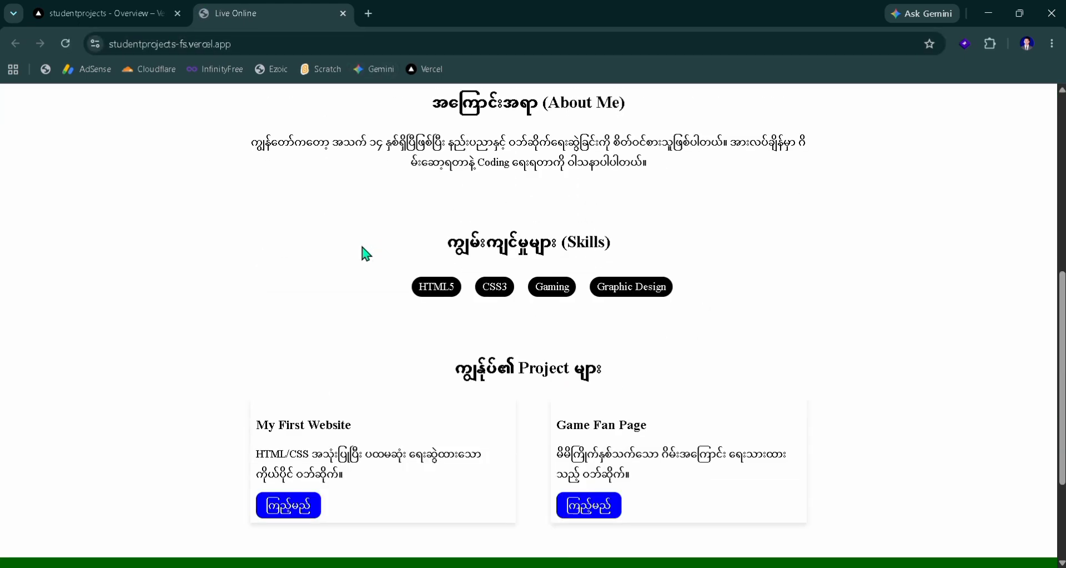
{"action": "scroll", "coordinate": [362, 247], "scroll_direction": "down", "scroll_amount": 7}
{"action": "scroll", "coordinate": [362, 246], "scroll_direction": "down", "scroll_amount": 1}
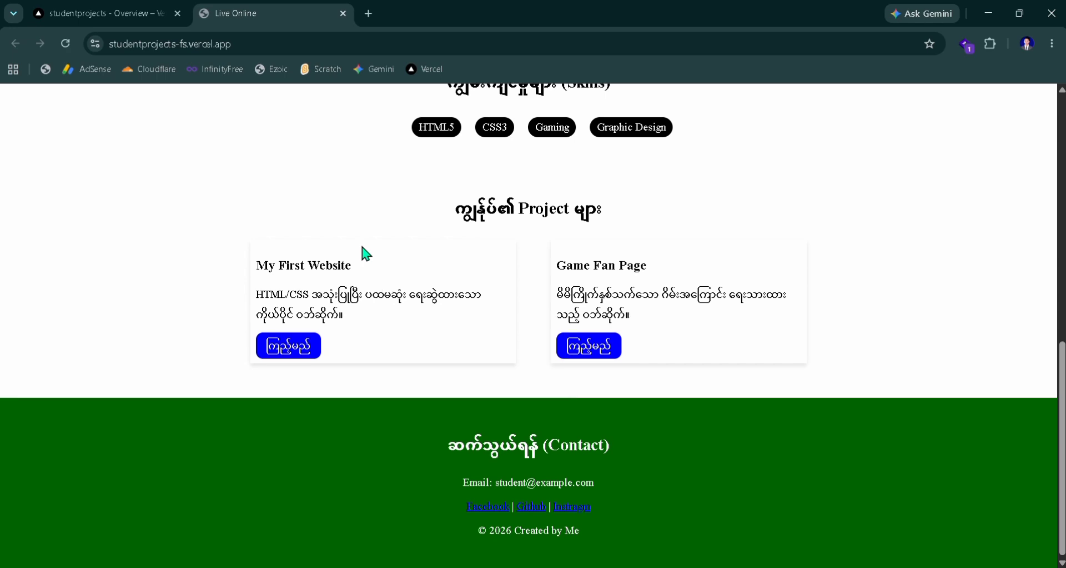
{"action": "scroll", "coordinate": [362, 246], "scroll_direction": "up", "scroll_amount": 9}
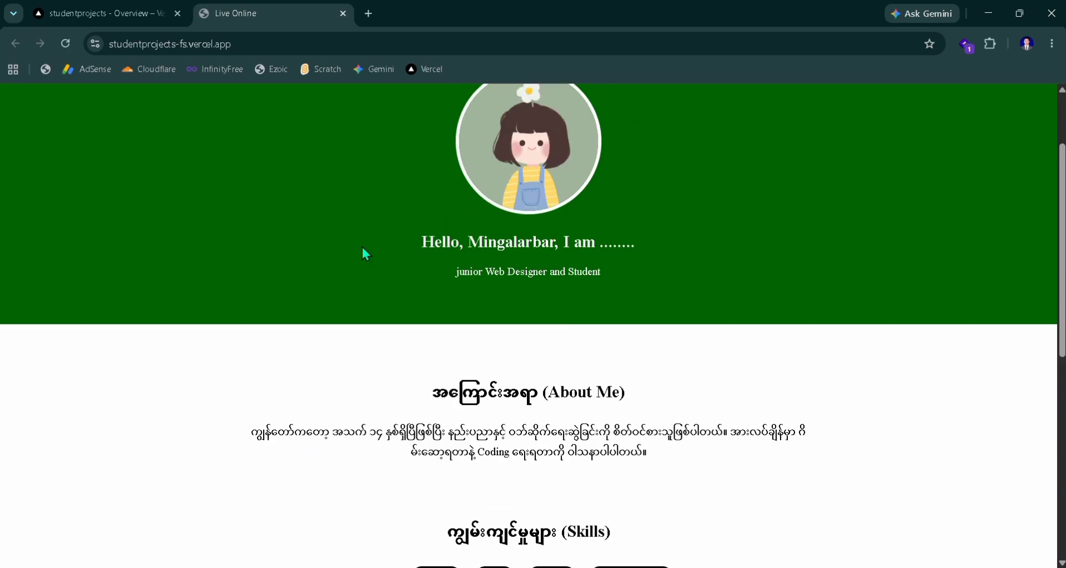
{"action": "scroll", "coordinate": [387, 249], "scroll_direction": "up", "scroll_amount": 2}
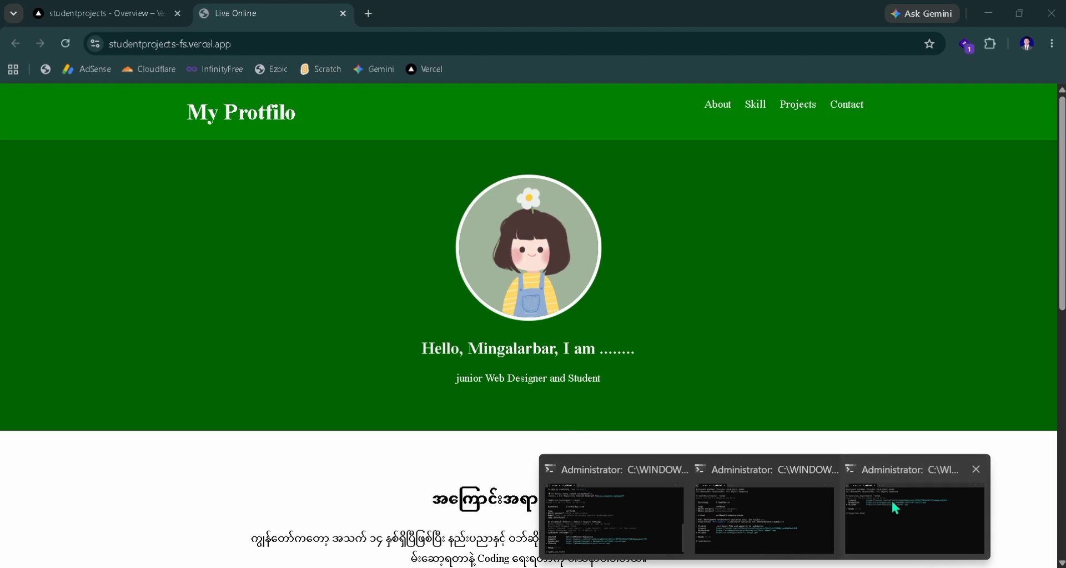
Switch to the latest Live_Test command prompt and copy the vercel --prod command from its output
{"action": "left_click", "coordinate": [891, 498]}
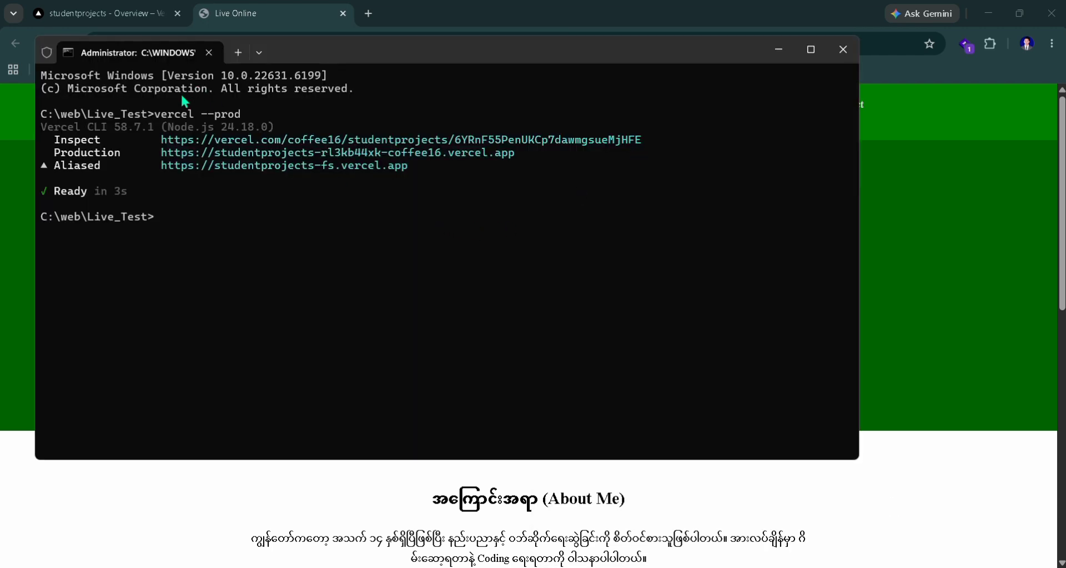
{"action": "left_click_drag", "start_coordinate": [157, 115], "coordinate": [259, 118]}
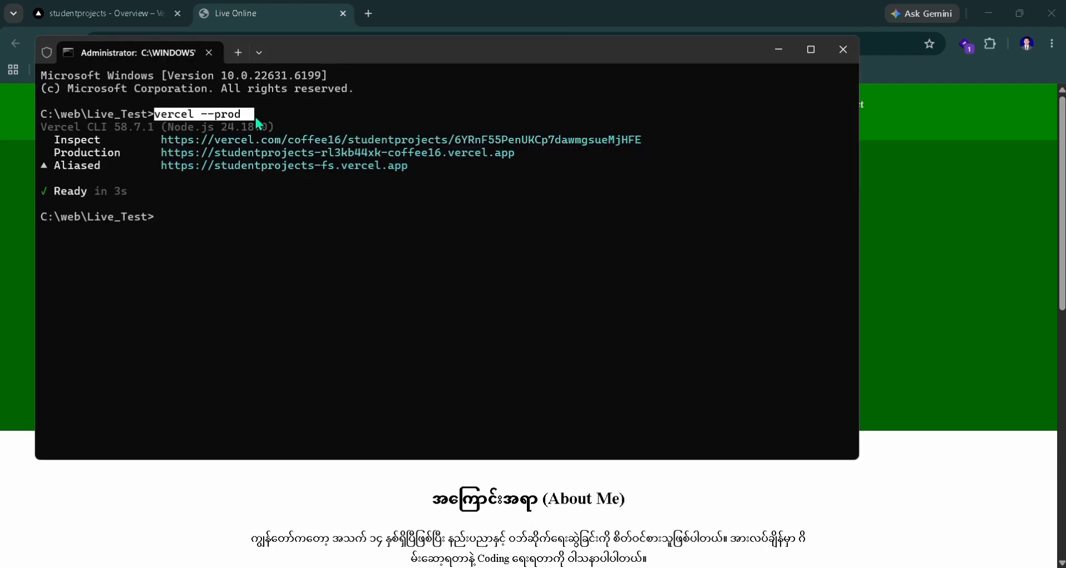
{"action": "key", "text": "ctrl+c"}
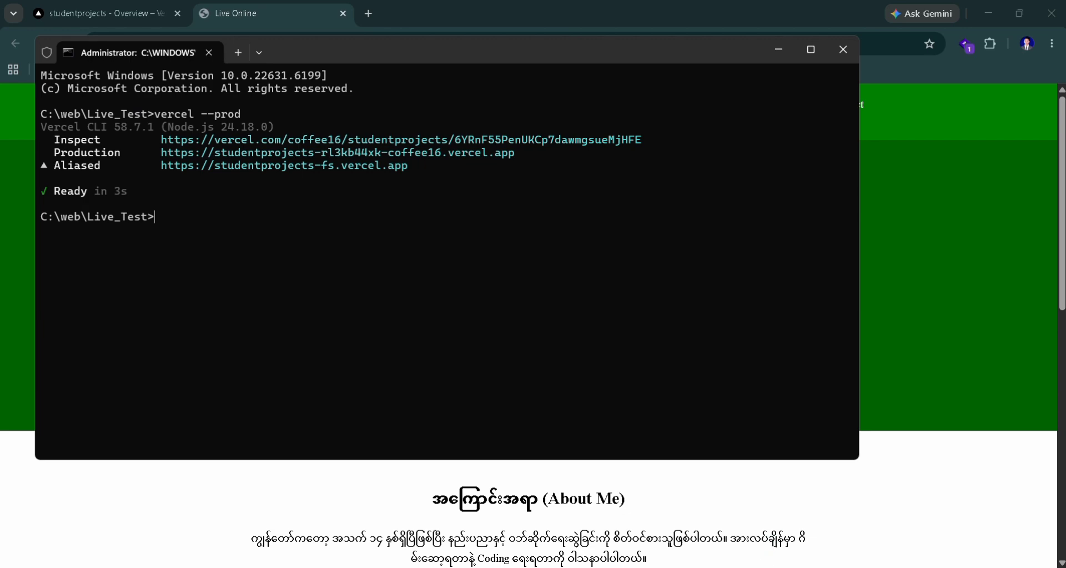
Switch to the earliest Live_Test command prompt and review its history back to the first vercel --prod run
{"action": "mouse_move", "coordinate": [765, 567]}
{"action": "left_click", "coordinate": [641, 513]}
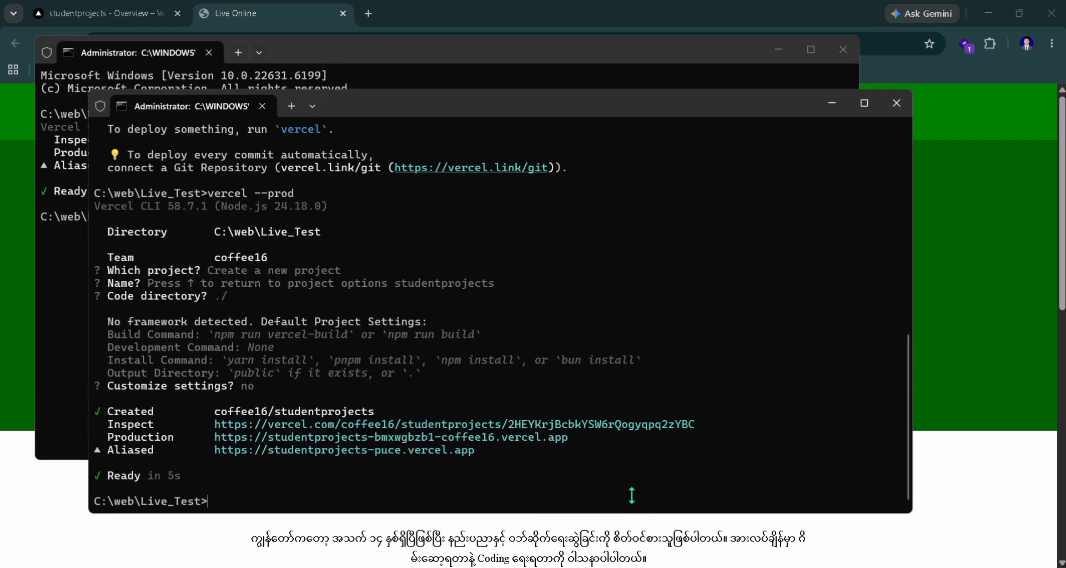
{"action": "scroll", "coordinate": [600, 394], "scroll_direction": "up", "scroll_amount": 10}
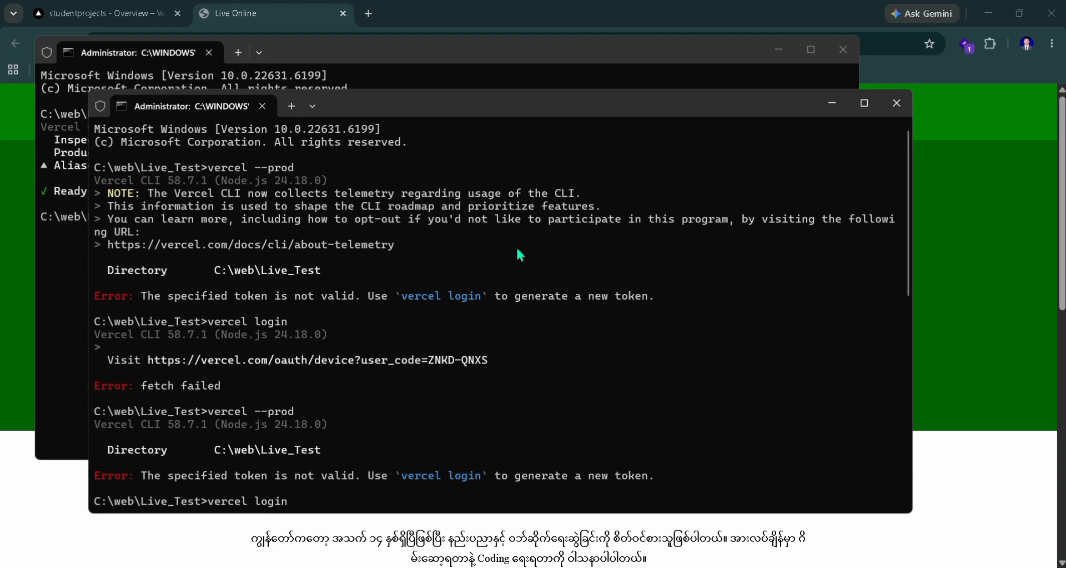
Review the rest of the earliest Live_Test prompt's history through the studentprojects creation output, and return to the latest Live_Test command prompt
{"action": "scroll", "coordinate": [518, 251], "scroll_direction": "down", "scroll_amount": 10}
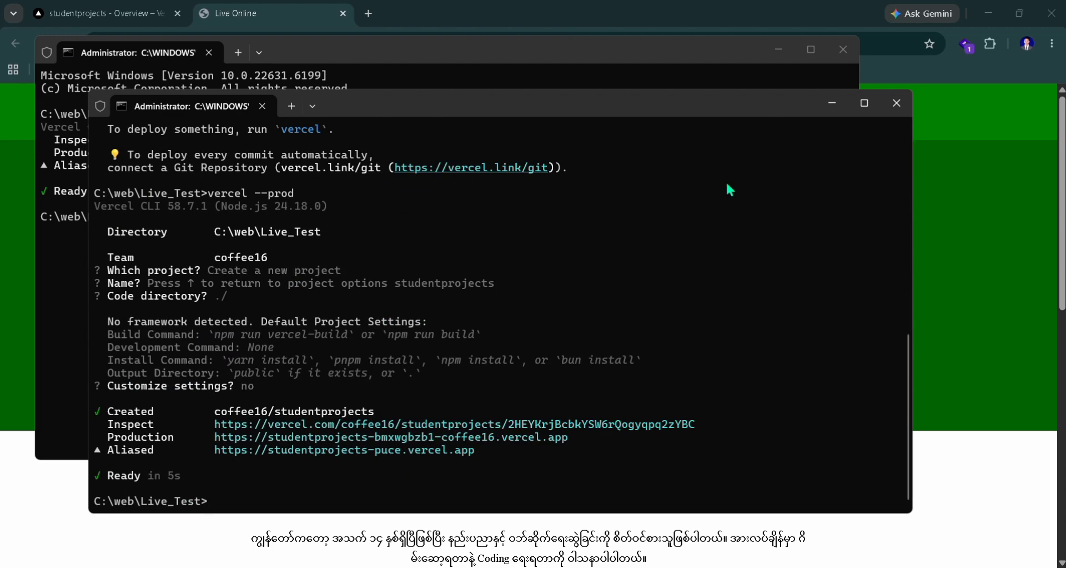
{"action": "left_click", "coordinate": [758, 75]}
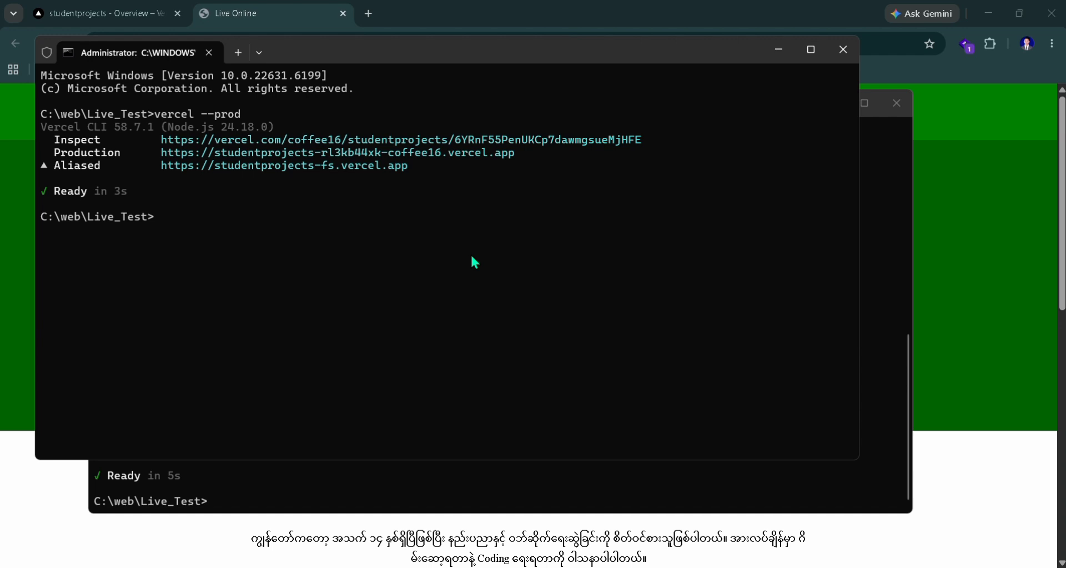
Switch to Chrome and examine the live portfolio page's About Me, Skills, Project and Contact sections, returning towards the header
{"action": "left_click", "coordinate": [726, 7]}
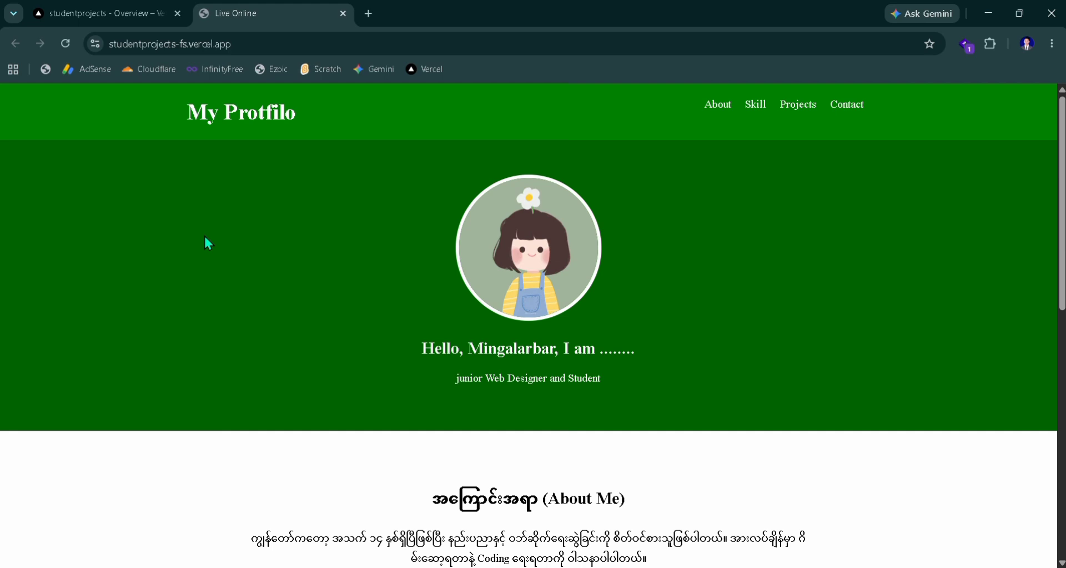
{"action": "scroll", "coordinate": [205, 237], "scroll_direction": "down", "scroll_amount": 3}
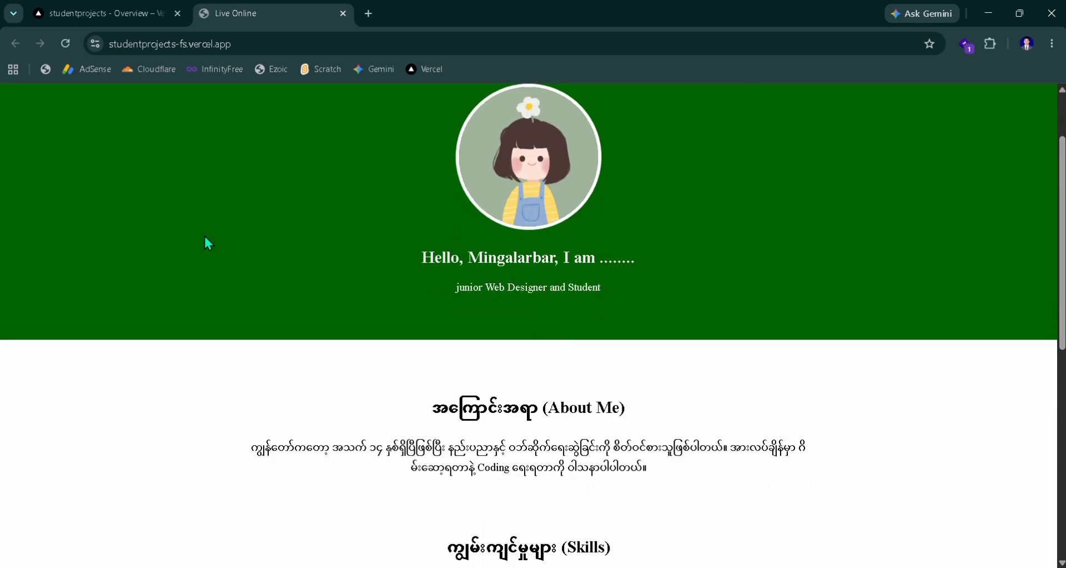
{"action": "scroll", "coordinate": [209, 243], "scroll_direction": "down", "scroll_amount": 6}
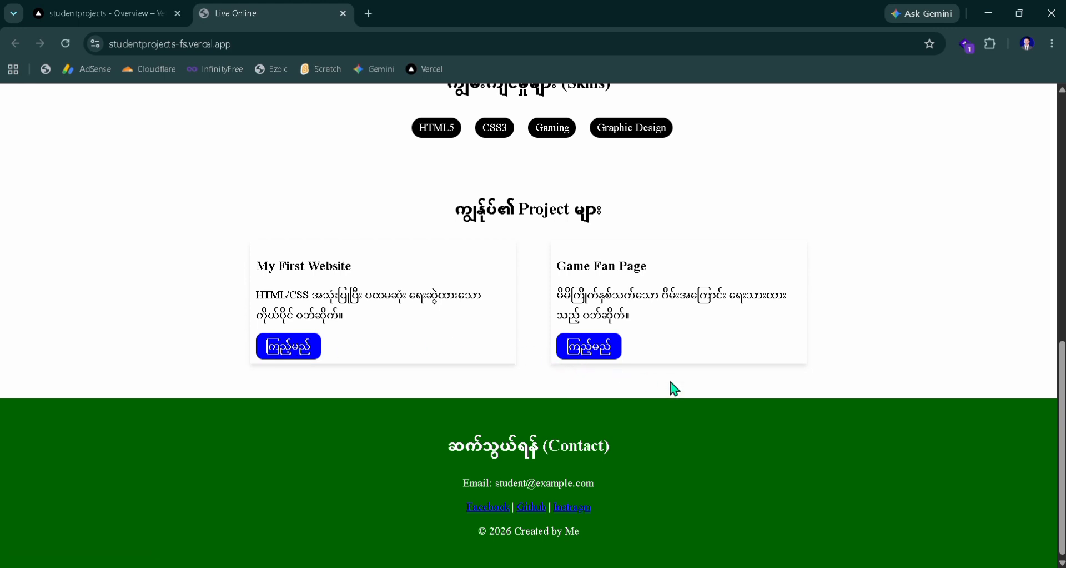
{"action": "scroll", "coordinate": [674, 389], "scroll_direction": "up", "scroll_amount": 8}
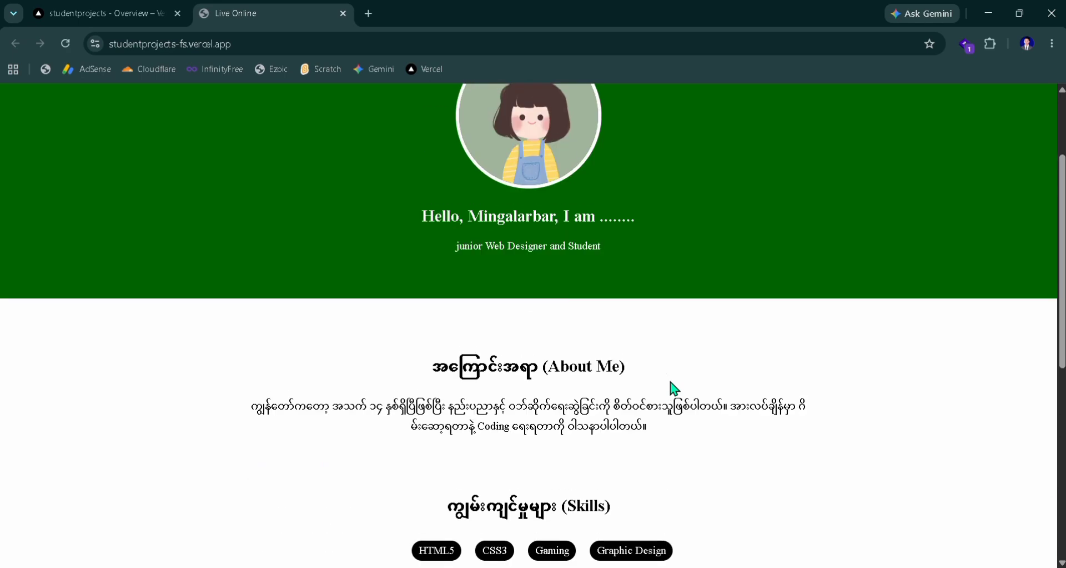
{"action": "scroll", "coordinate": [675, 388], "scroll_direction": "up", "scroll_amount": 3}
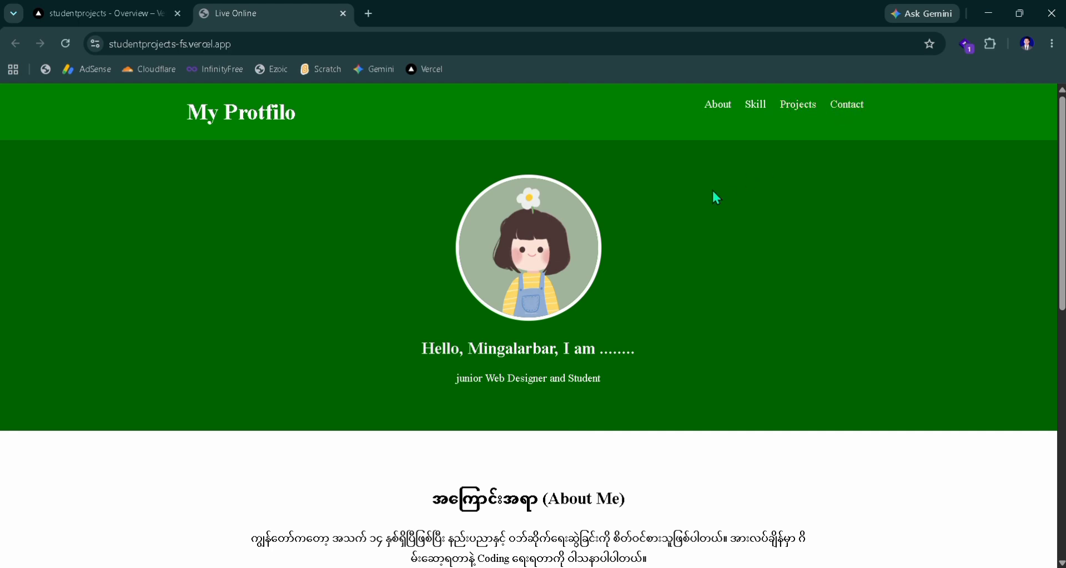
{"action": "scroll", "coordinate": [472, 334], "scroll_direction": "down", "scroll_amount": 6}
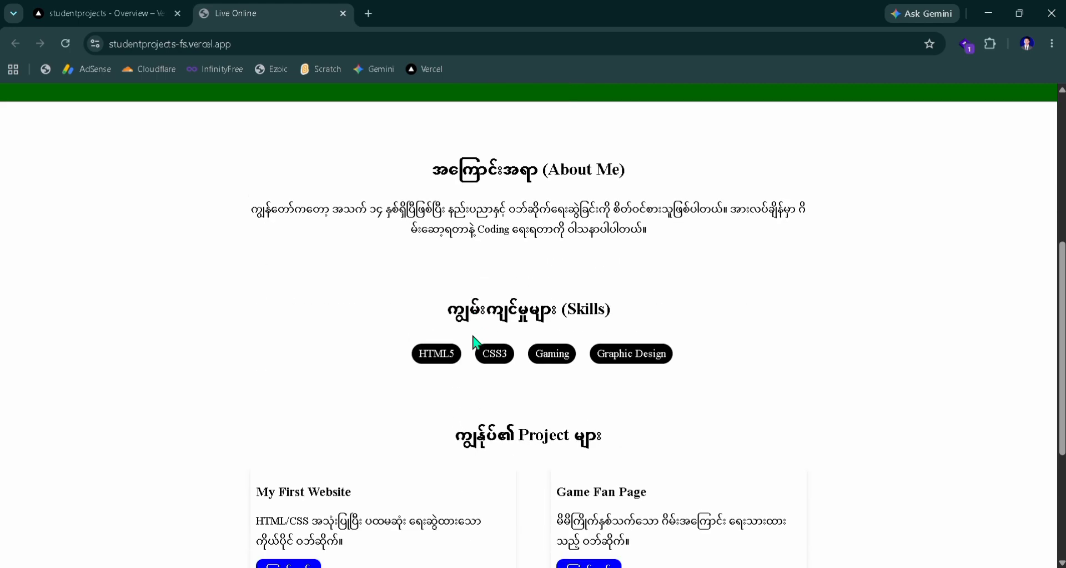
{"action": "scroll", "coordinate": [421, 372], "scroll_direction": "down", "scroll_amount": 1}
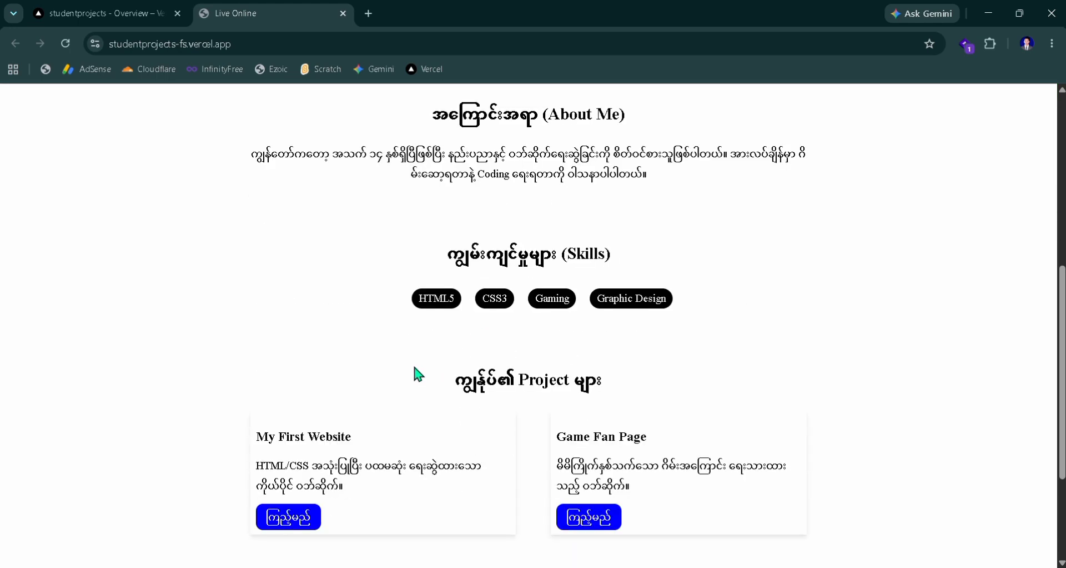
{"action": "scroll", "coordinate": [414, 367], "scroll_direction": "down", "scroll_amount": 2}
{"action": "scroll", "coordinate": [414, 367], "scroll_direction": "up", "scroll_amount": 7}
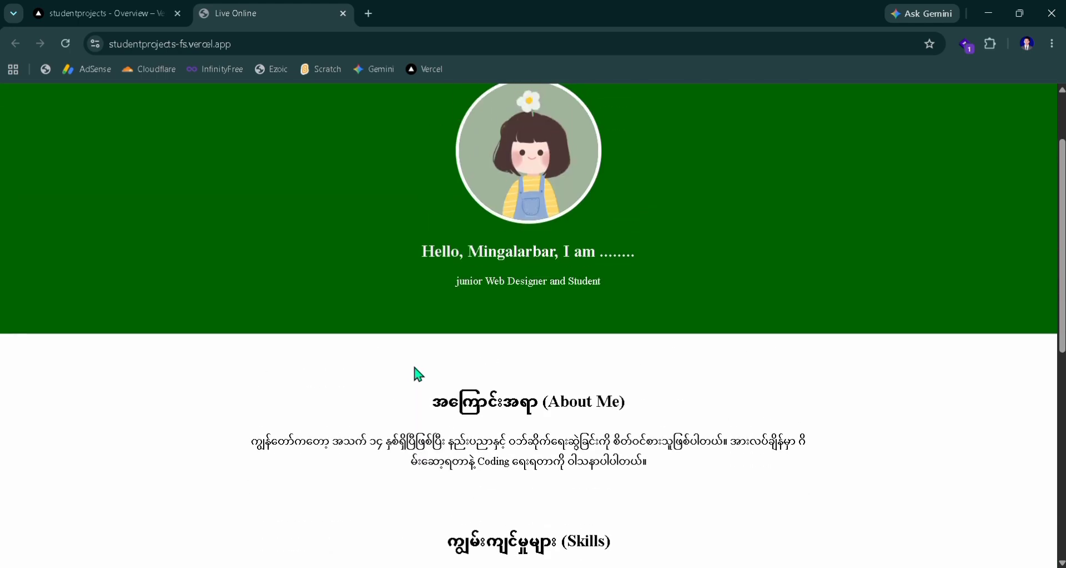